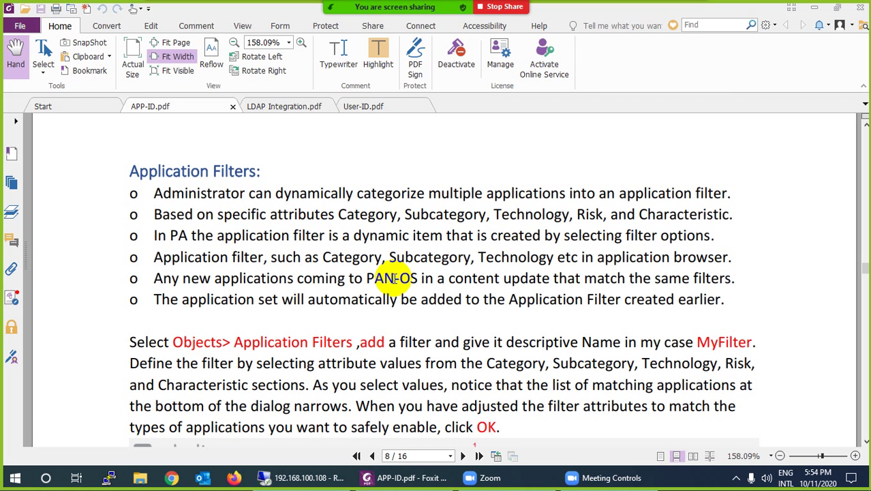
# Step: Switch from APP-ID.pdf to the remote session showing the PA-VM firewall dashboard
pyautogui.click(286, 480)
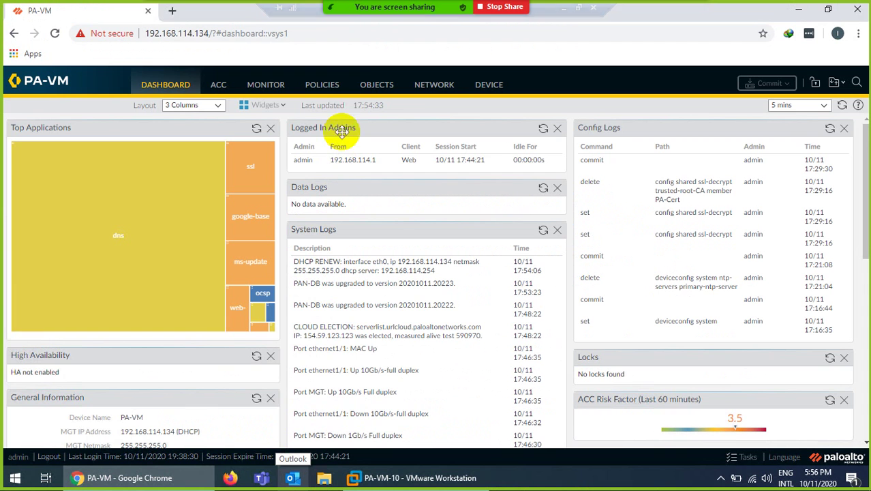
# Step: Browse the Objects Applications catalogue of 3310 apps, then view the empty Application Groups list
pyautogui.click(369, 90)
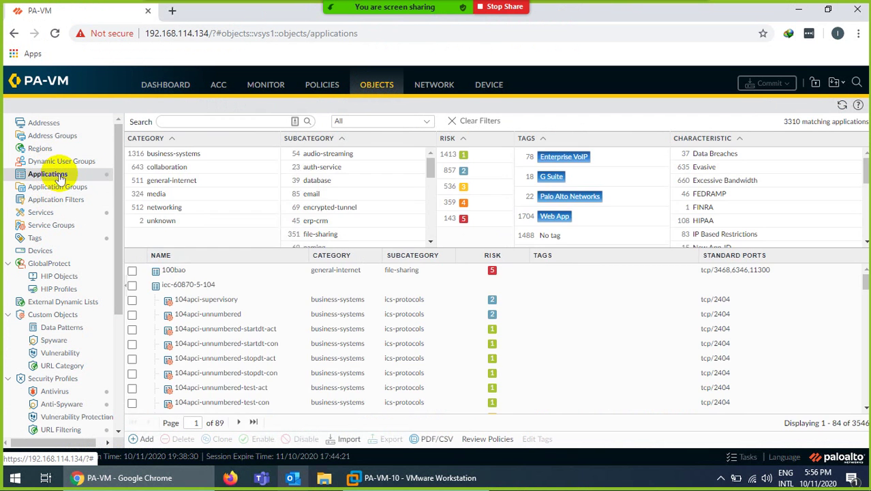
pyautogui.doubleClick(791, 122)
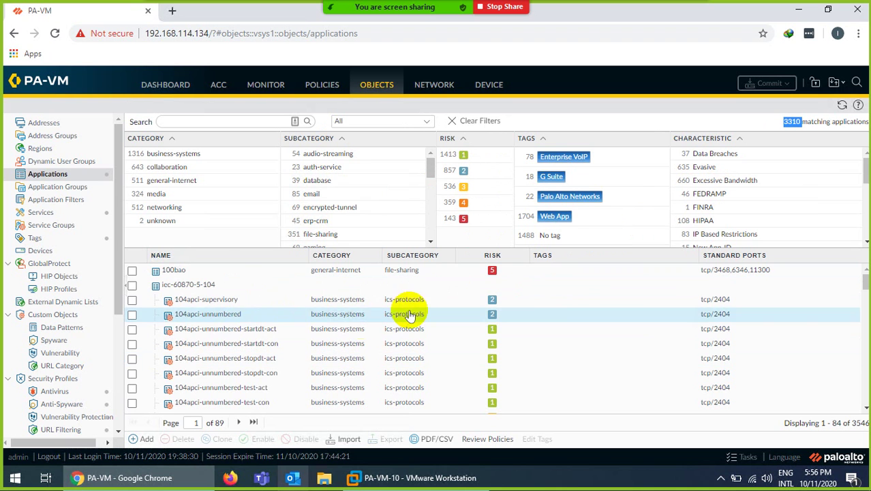
pyautogui.click(70, 187)
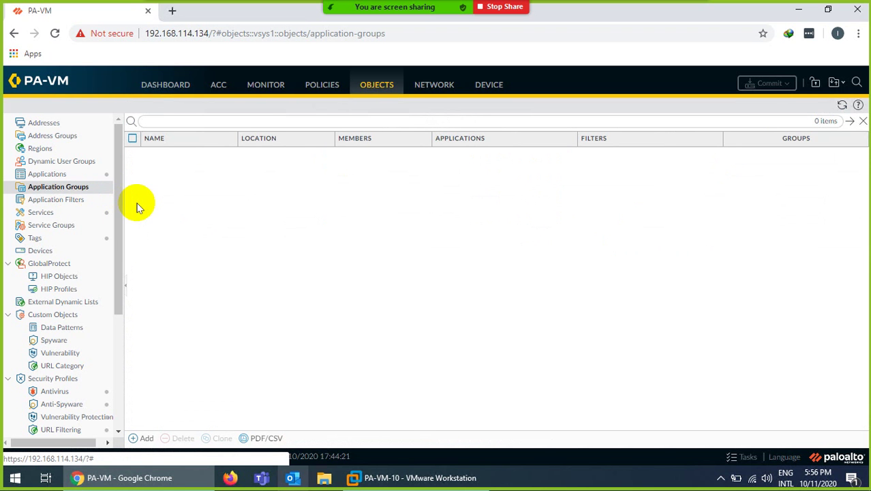
# Step: Create application filter My-Filter-SoC matching collaboration apps in the social-networking subcategory
pyautogui.click(45, 202)
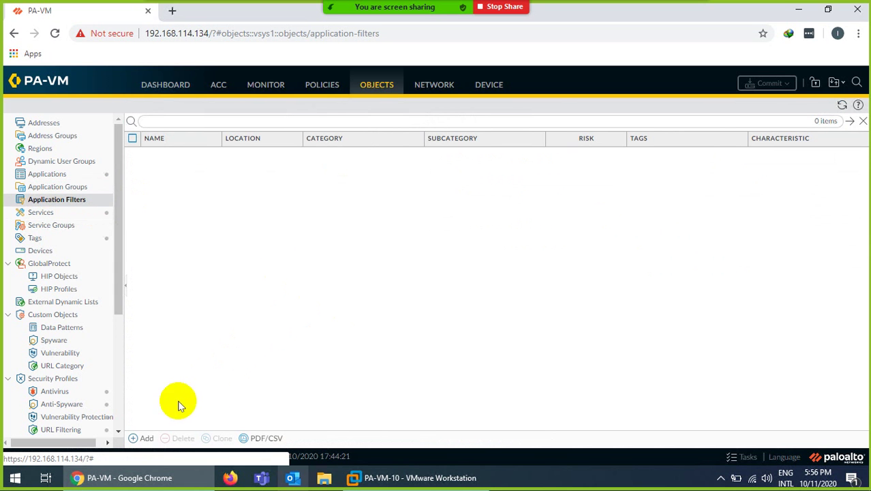
pyautogui.click(143, 438)
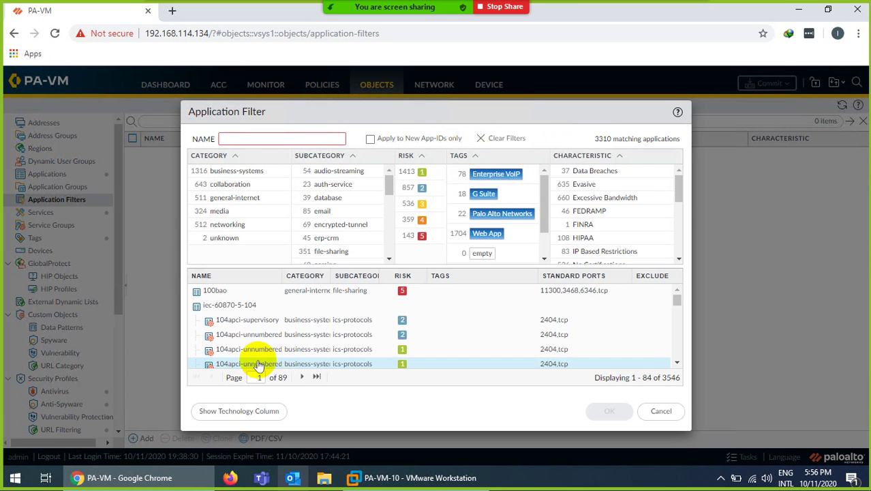
pyautogui.click(309, 139)
pyautogui.write('My')
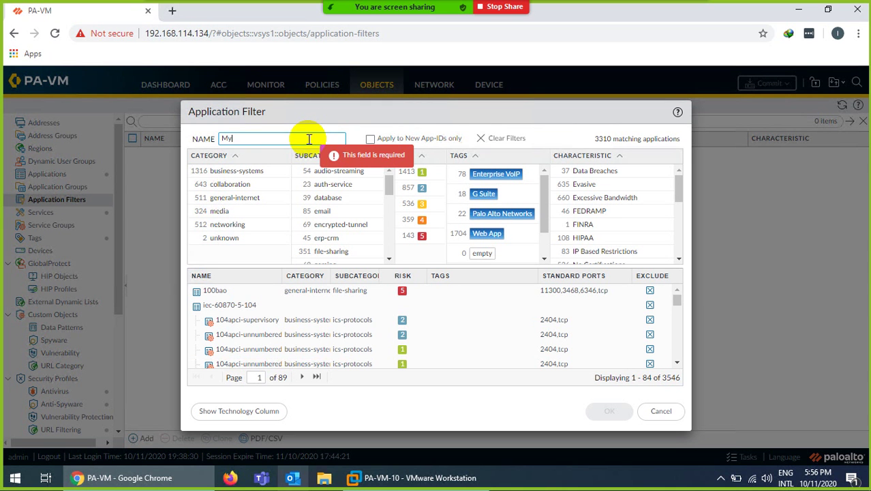
pyautogui.write('-Filter-SoC')
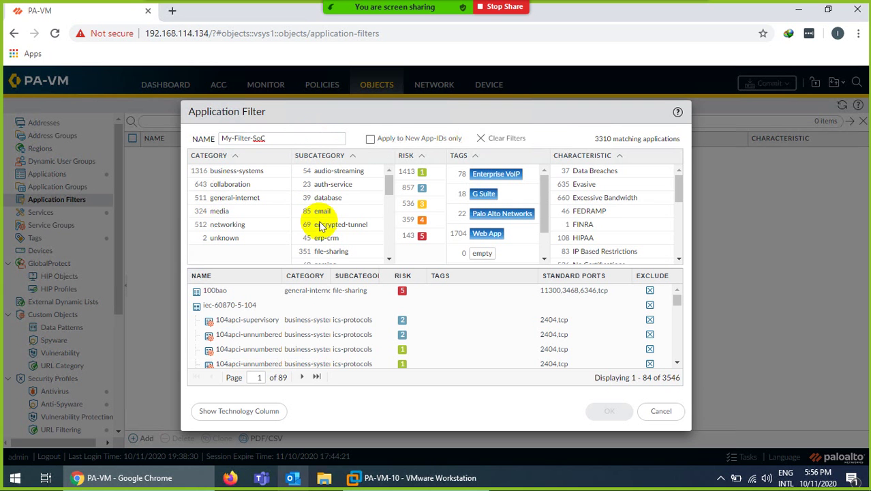
pyautogui.click(224, 188)
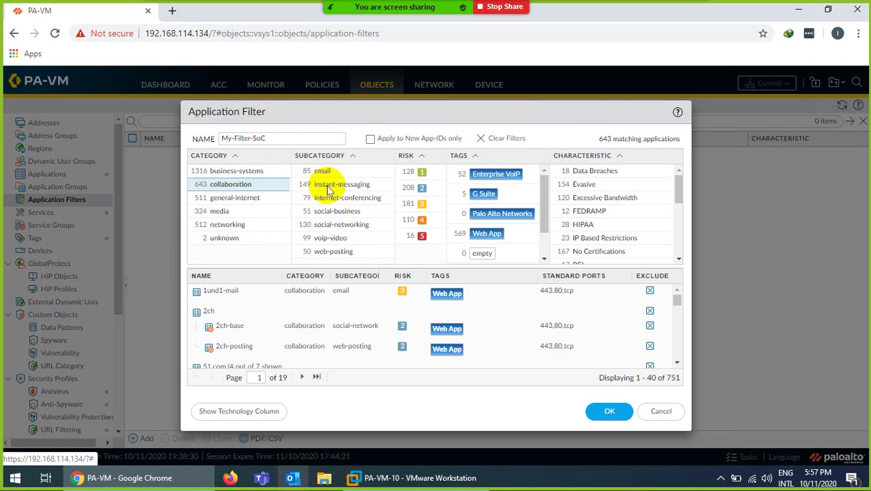
pyautogui.click(343, 225)
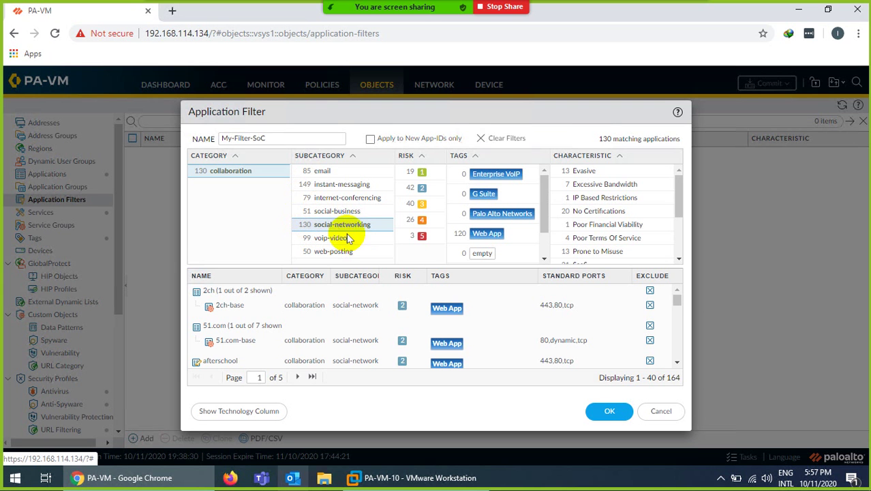
pyautogui.click(607, 410)
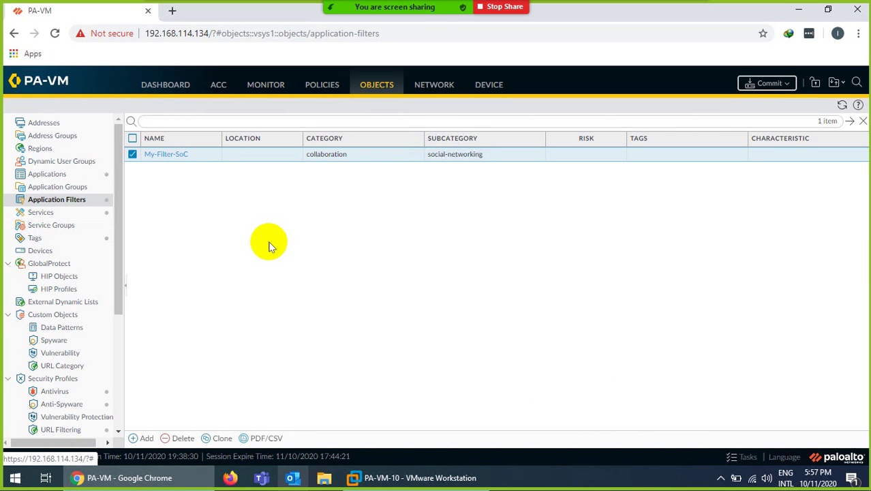
pyautogui.click(170, 155)
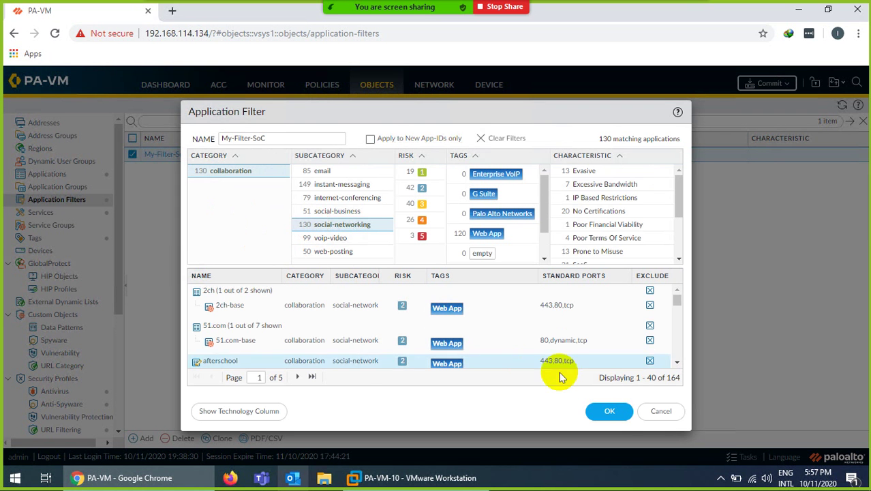
# Step: Close the filter unchanged and start a new Security policy rule named Block-Soc-Network
pyautogui.click(658, 412)
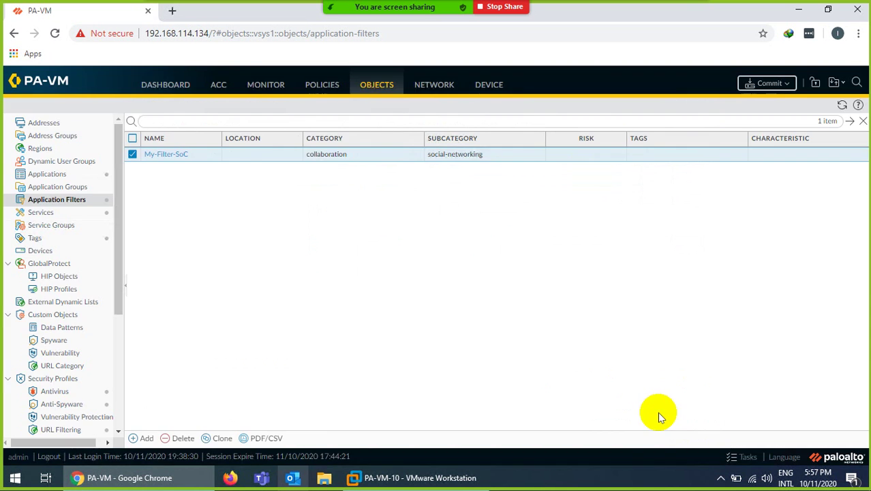
pyautogui.click(326, 88)
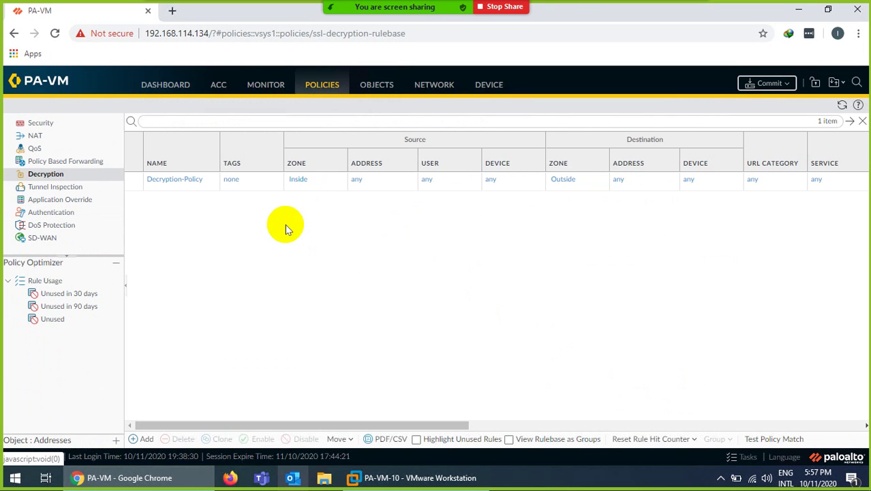
pyautogui.click(30, 122)
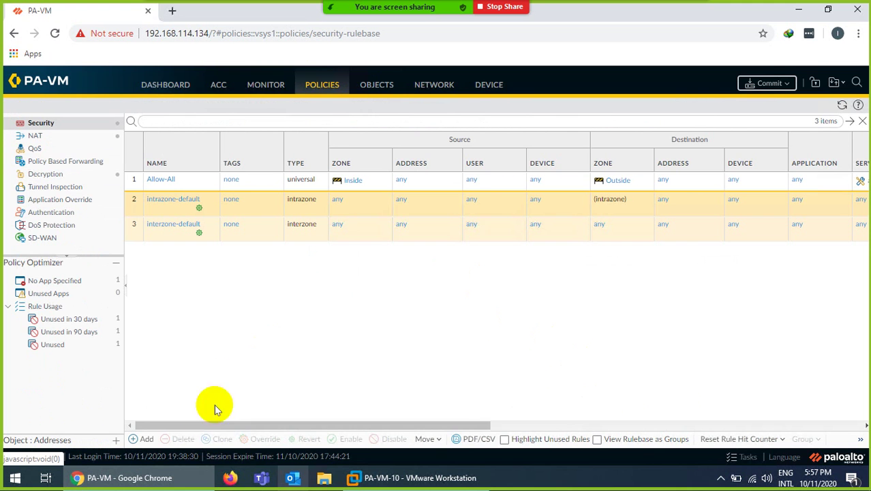
pyautogui.click(146, 439)
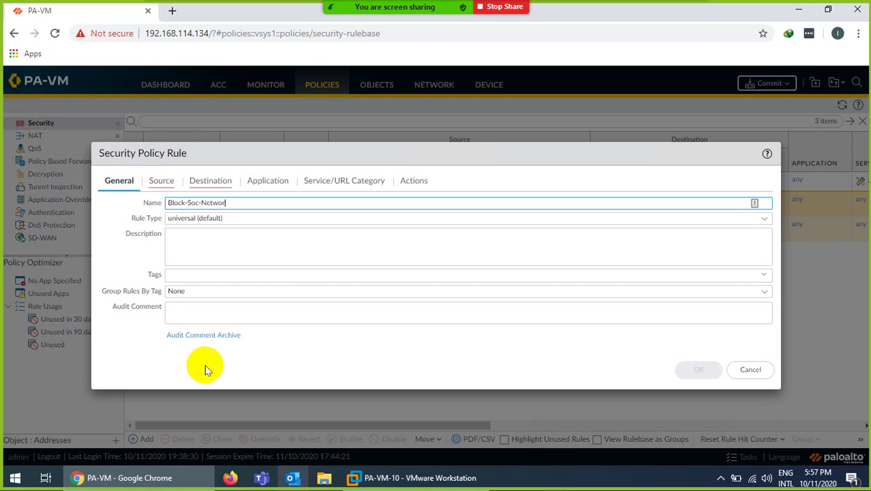
# Step: Set the rule's source zone to Inside and its destination zone to Outside
pyautogui.click(161, 180)
pyautogui.click(114, 339)
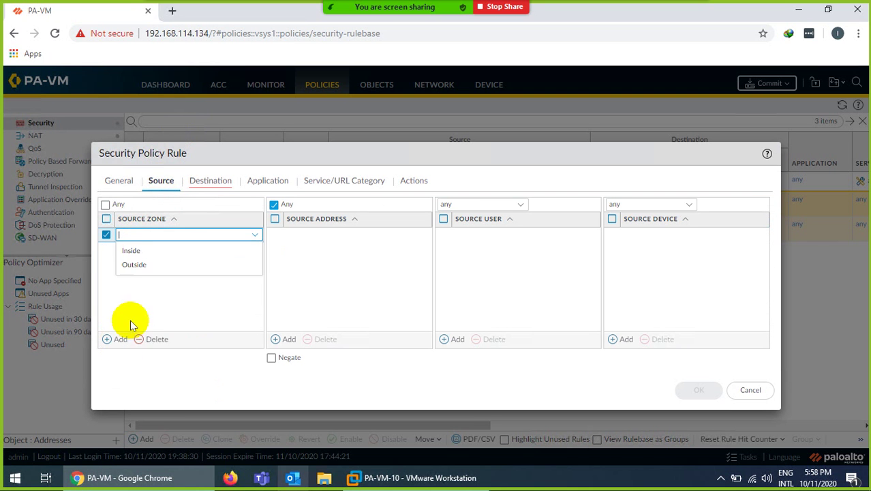
pyautogui.click(130, 249)
pyautogui.click(157, 297)
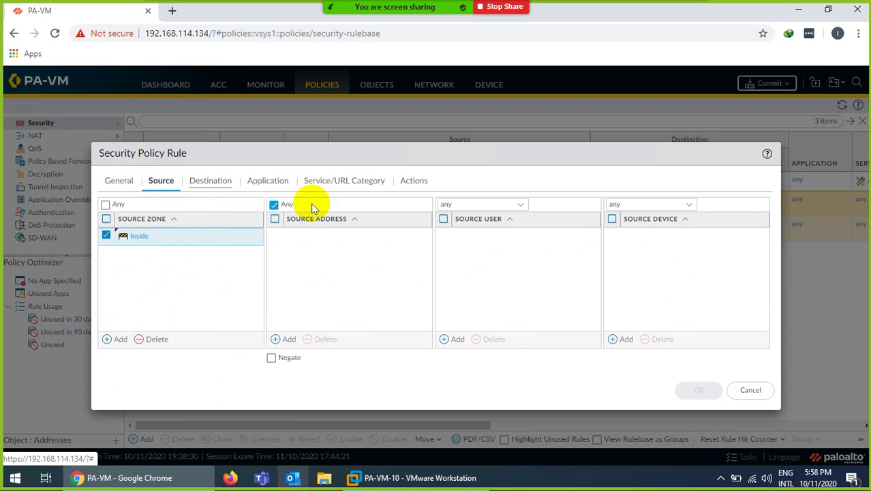
pyautogui.click(210, 181)
pyautogui.click(114, 339)
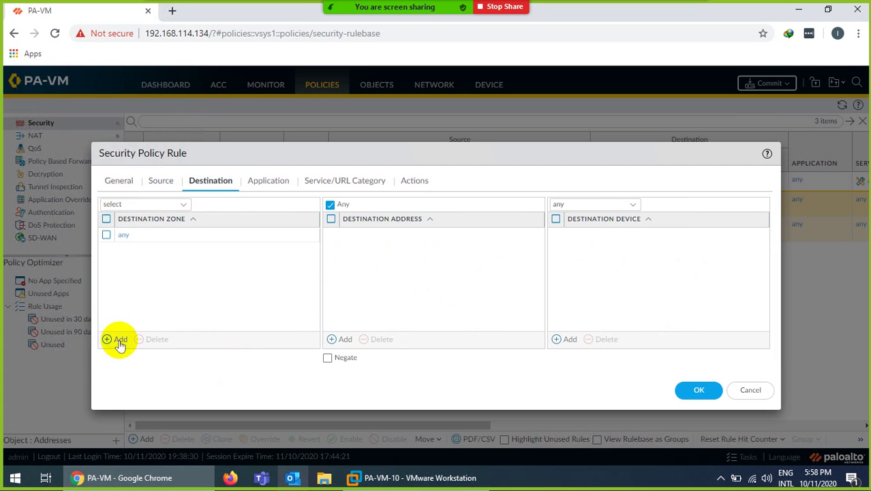
pyautogui.click(146, 265)
pyautogui.click(200, 276)
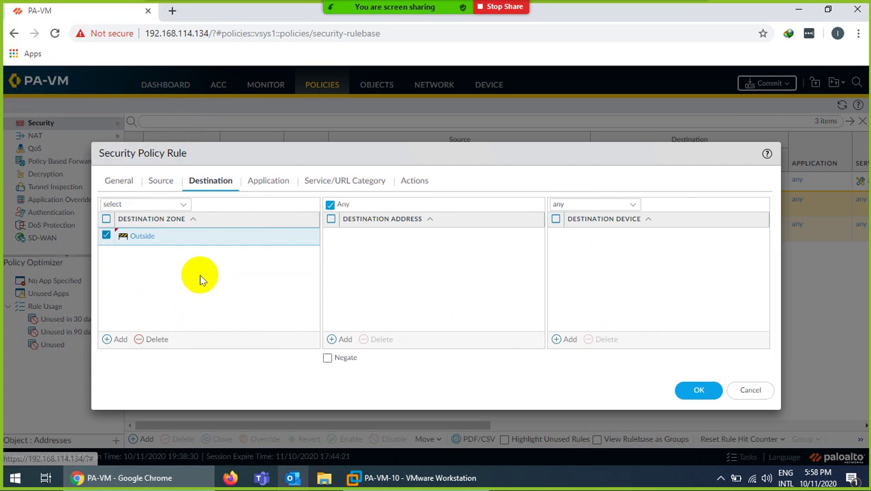
# Step: Add My-Filter-SoC as the rule's application, set the action to Deny, and save the rule
pyautogui.click(263, 180)
pyautogui.click(116, 339)
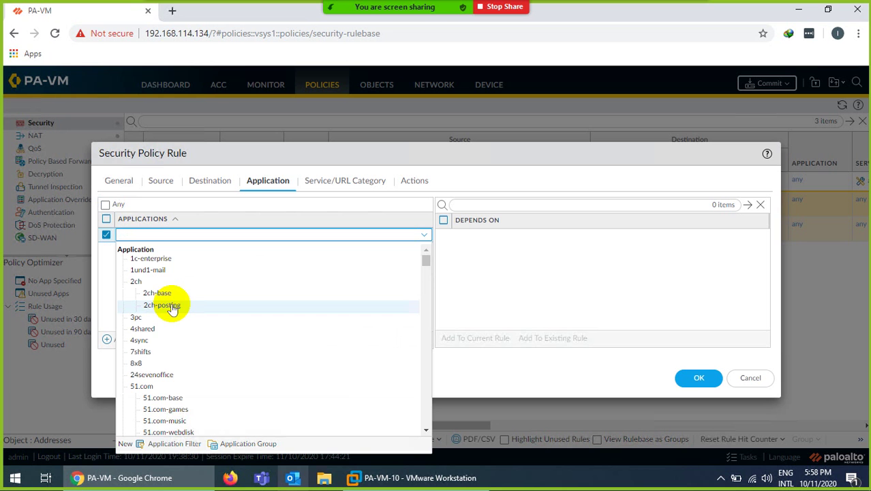
pyautogui.write('my-app')
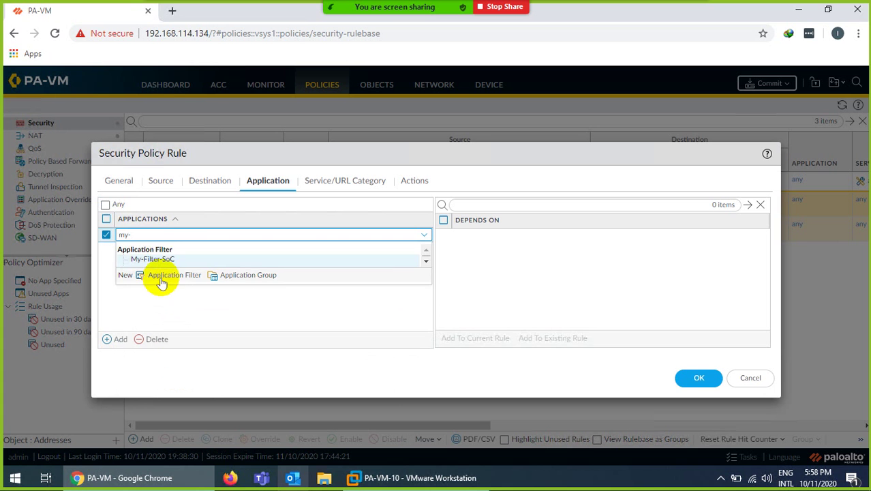
pyautogui.click(165, 258)
pyautogui.click(182, 297)
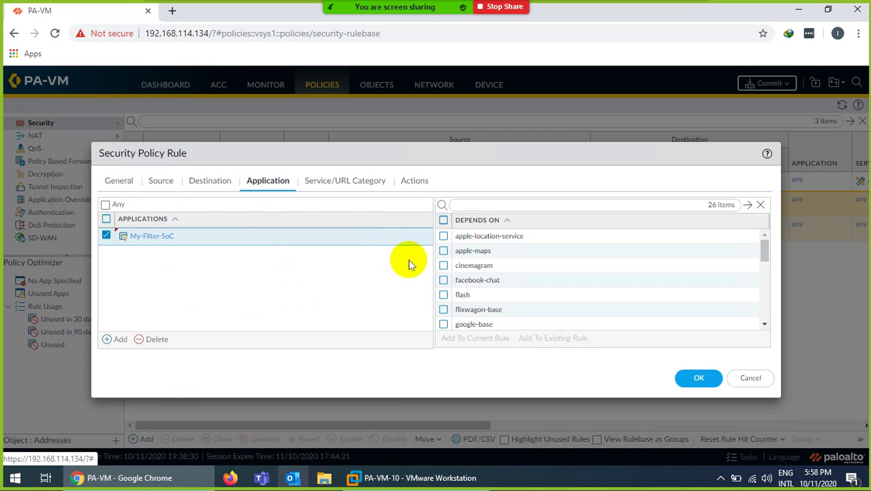
pyautogui.click(321, 184)
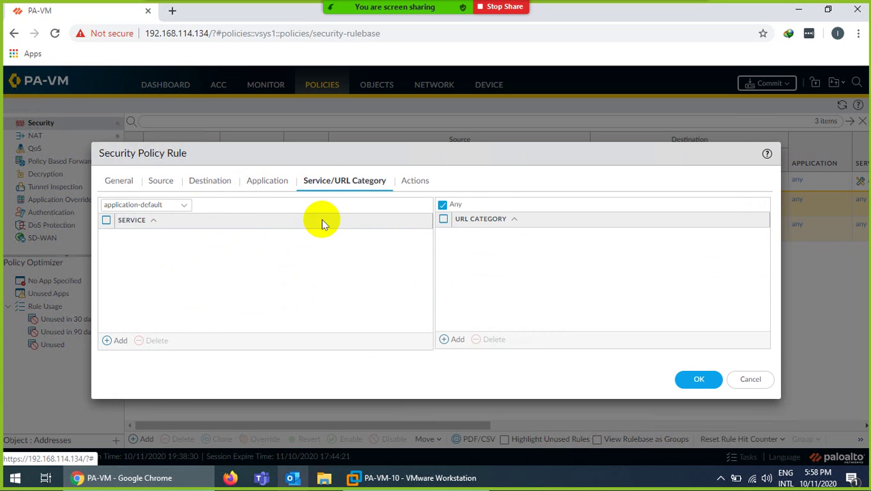
pyautogui.click(417, 186)
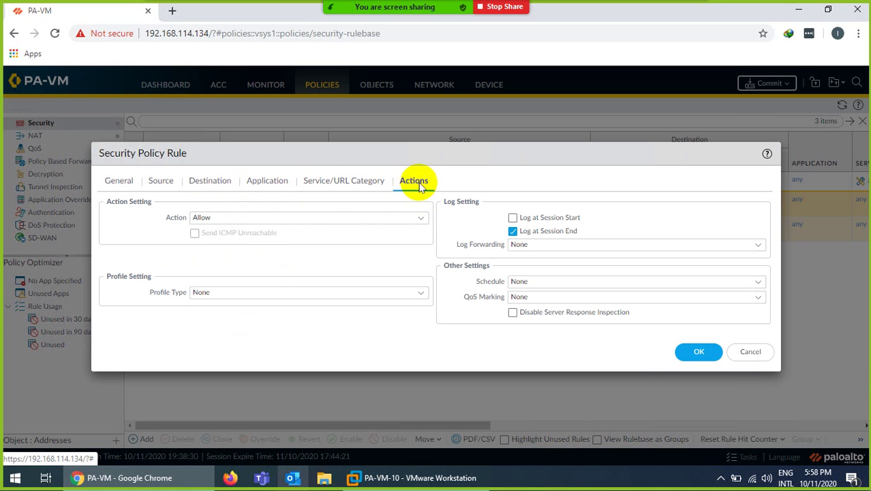
pyautogui.click(420, 220)
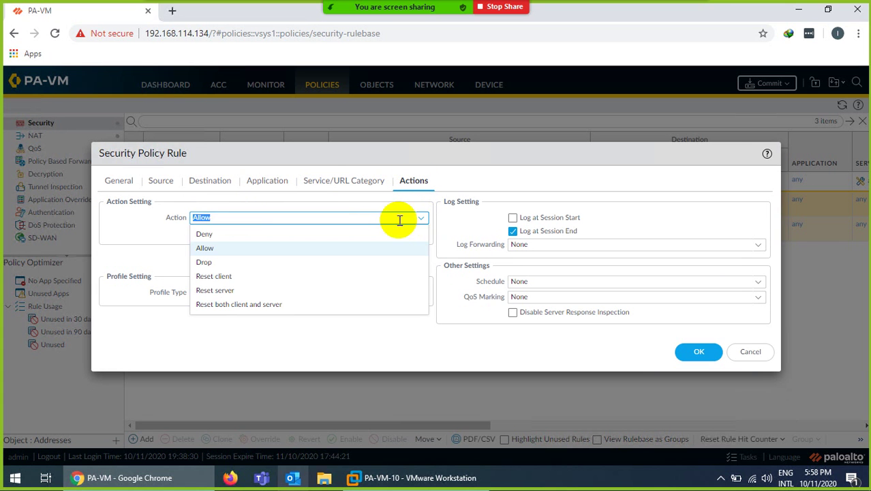
pyautogui.click(239, 234)
pyautogui.click(693, 351)
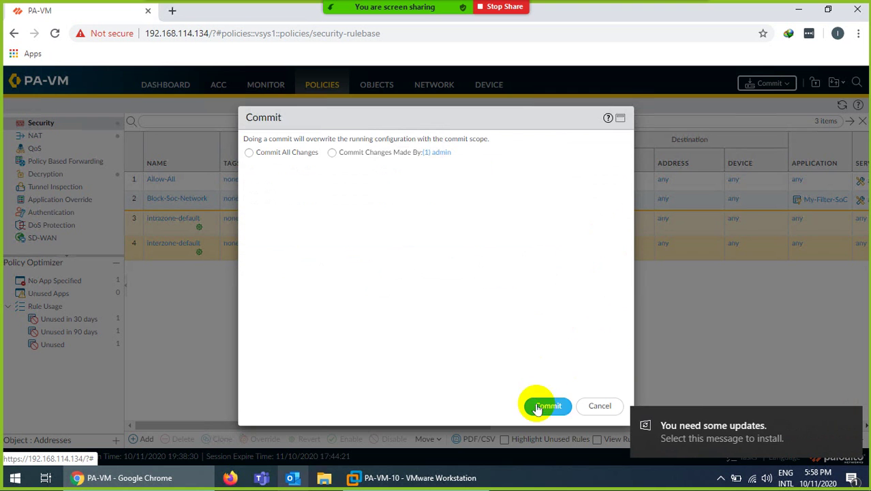
# Step: Commit the configuration, dismiss the update notice, and switch to VMware Workstation
pyautogui.click(542, 404)
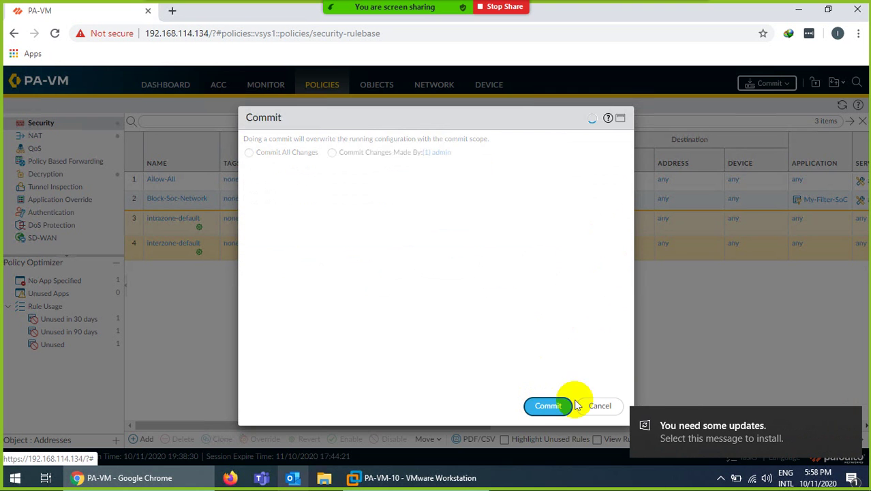
pyautogui.click(848, 417)
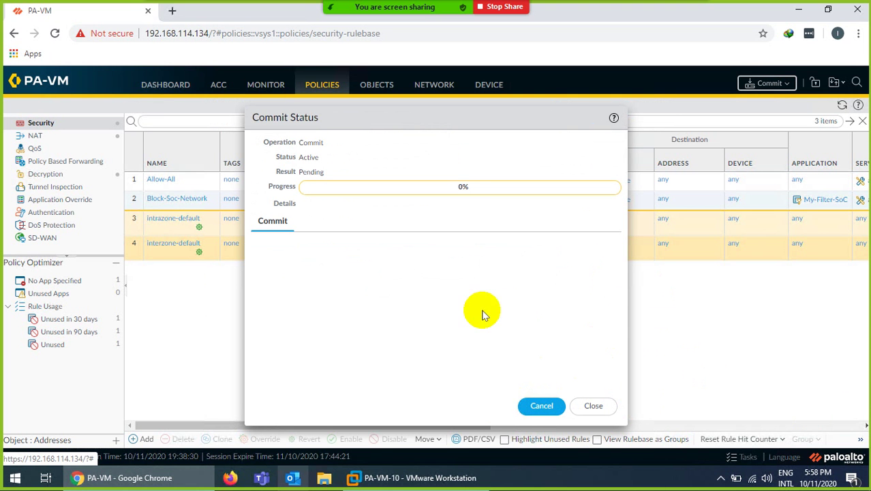
pyautogui.click(398, 481)
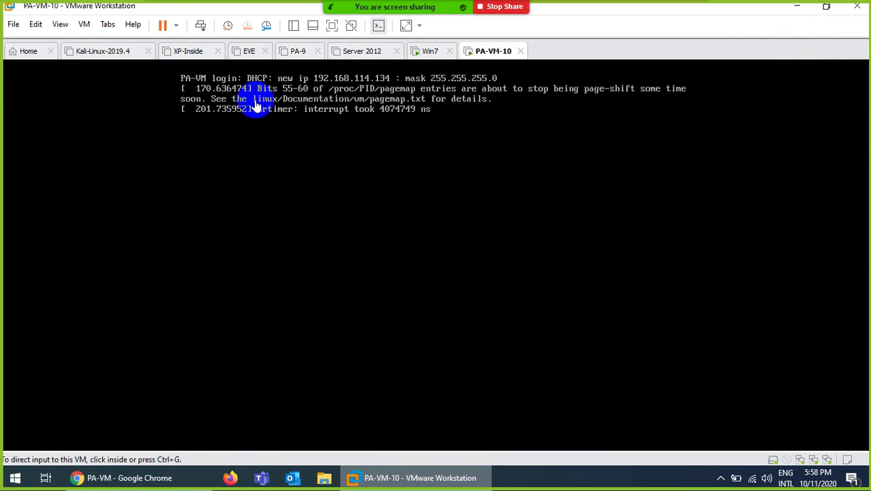
# Step: In the Win7 guest, launch Chrome and open the Facebook bookmark while checking commit progress
pyautogui.click(426, 53)
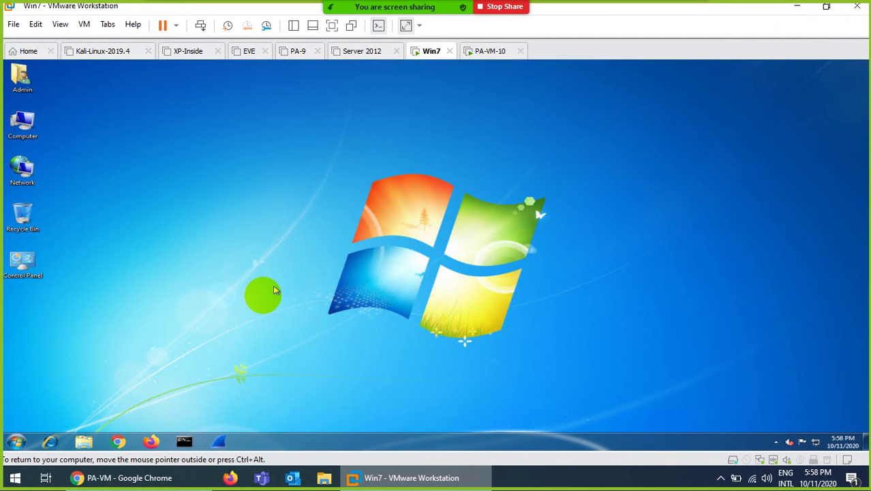
pyautogui.click(119, 442)
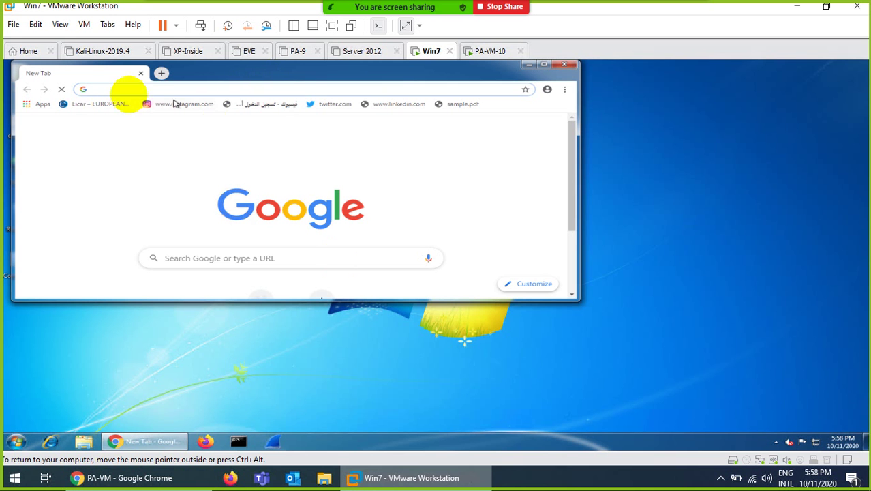
pyautogui.click(269, 105)
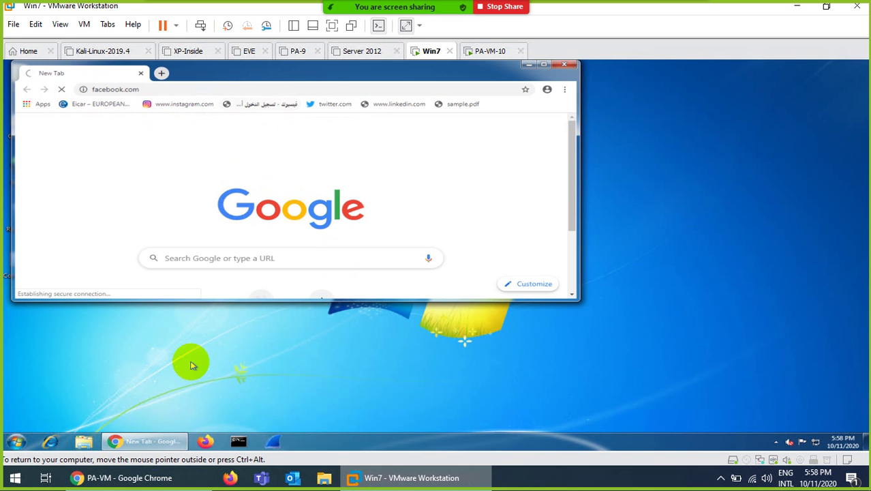
pyautogui.click(128, 478)
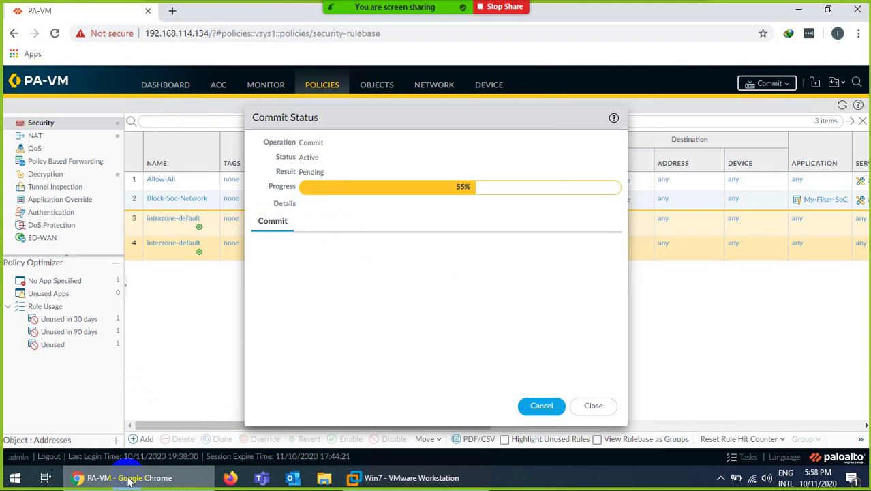
pyautogui.click(128, 479)
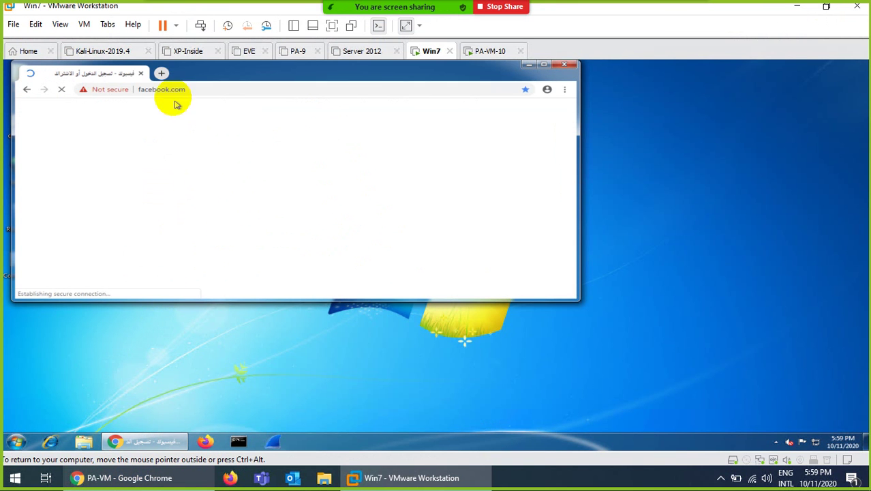
# Step: Open twitter.com in a new maximized tab, translate Facebook, and inspect twitter's privacy error
pyautogui.click(161, 73)
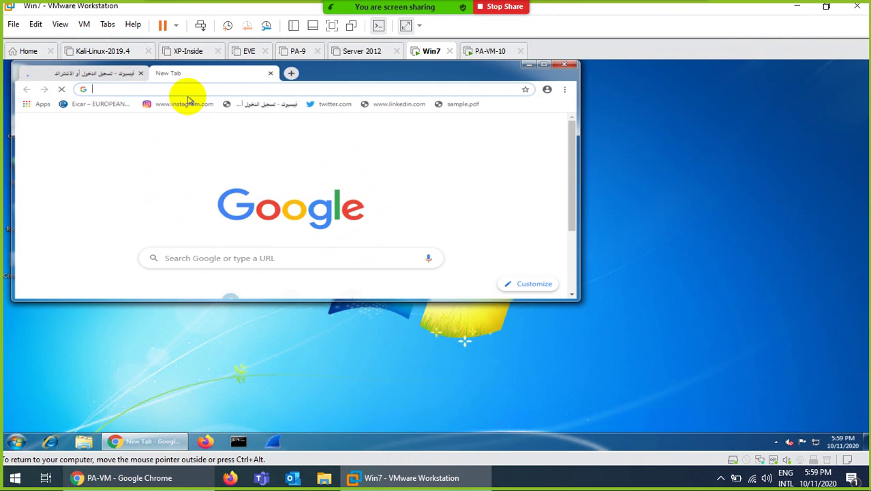
pyautogui.click(334, 104)
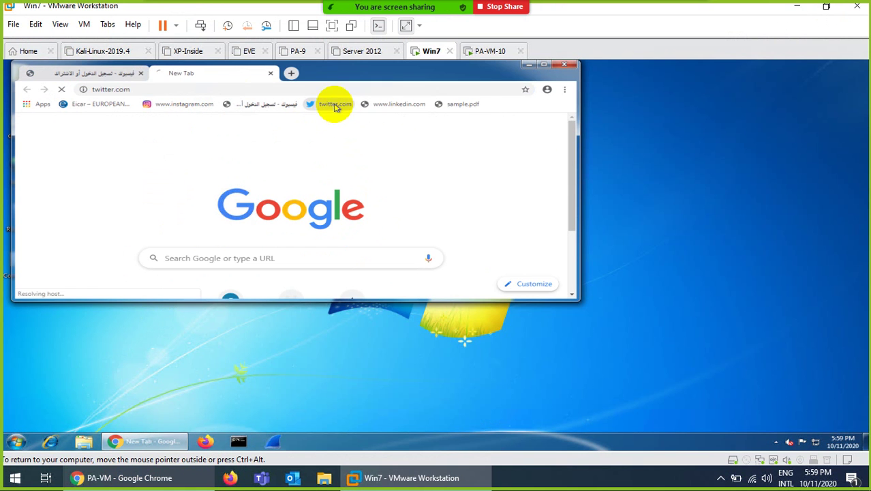
pyautogui.click(544, 65)
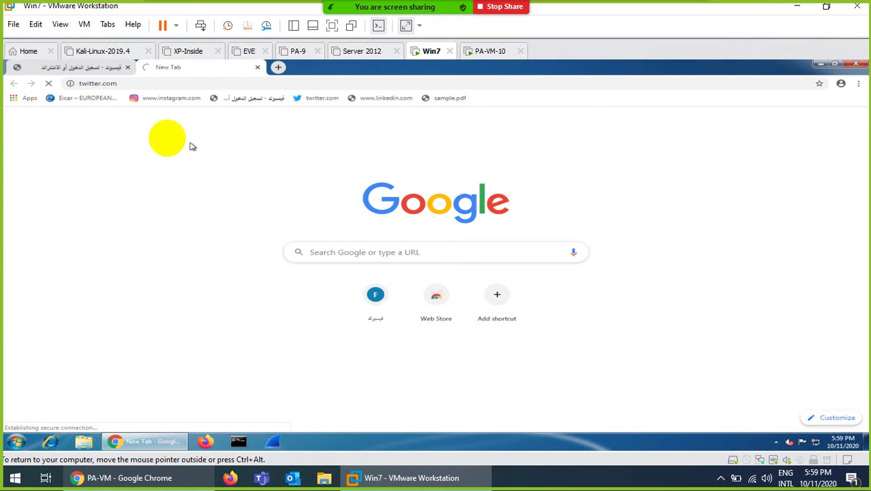
pyautogui.click(70, 68)
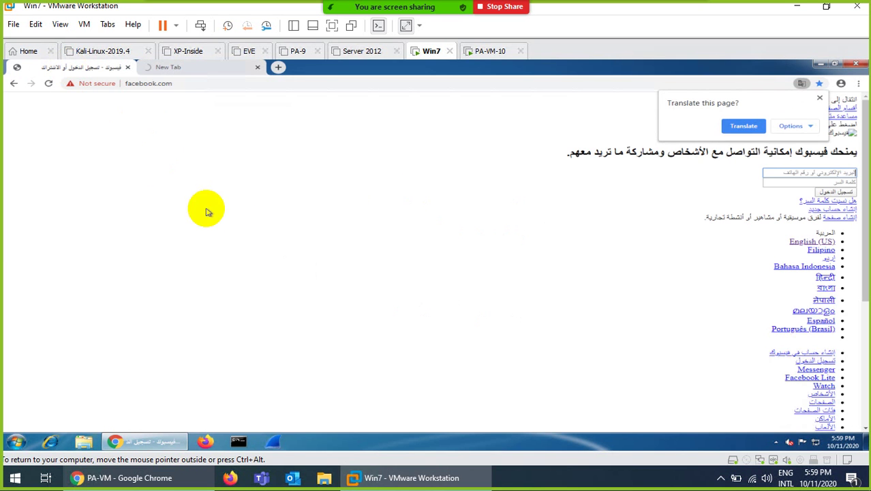
pyautogui.click(737, 127)
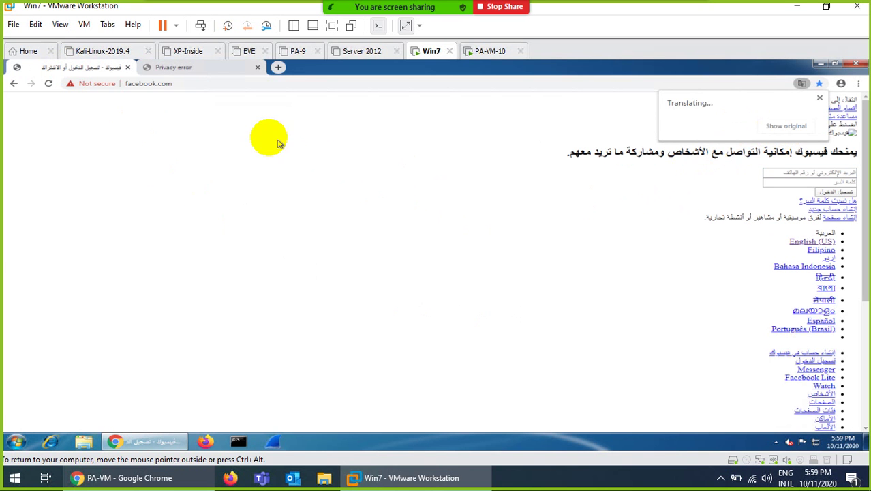
pyautogui.click(197, 70)
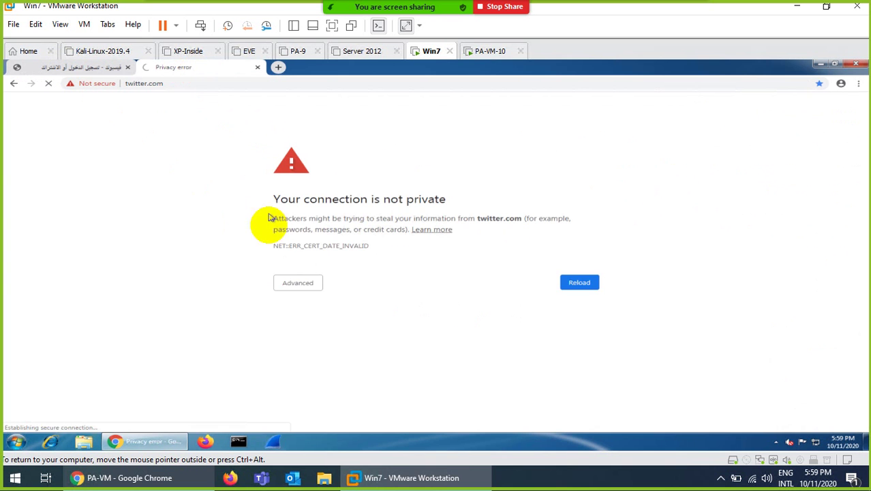
pyautogui.click(297, 285)
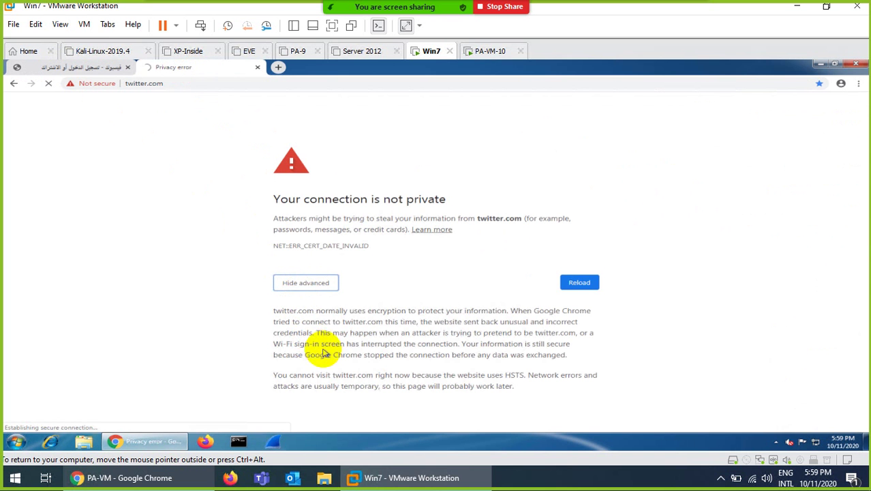
pyautogui.click(211, 84)
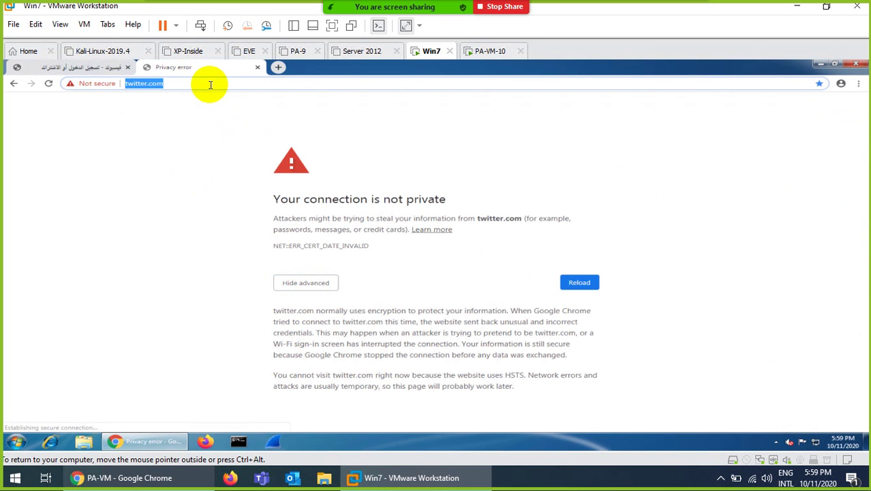
# Step: Open linkedin.com in another tab, then return to the firewall web interface
pyautogui.click(278, 67)
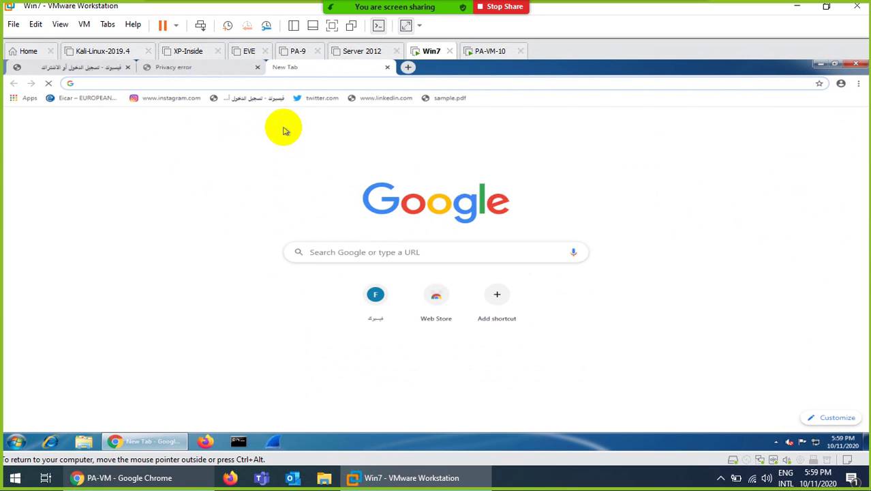
pyautogui.click(371, 98)
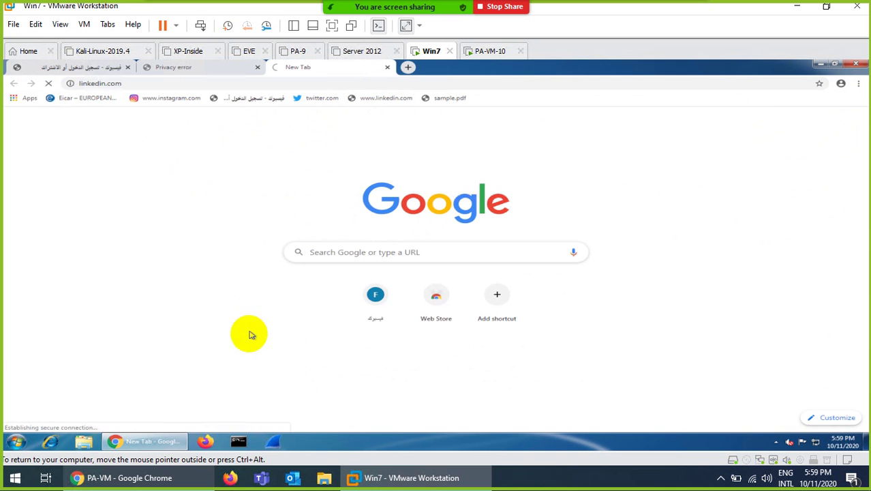
pyautogui.click(158, 479)
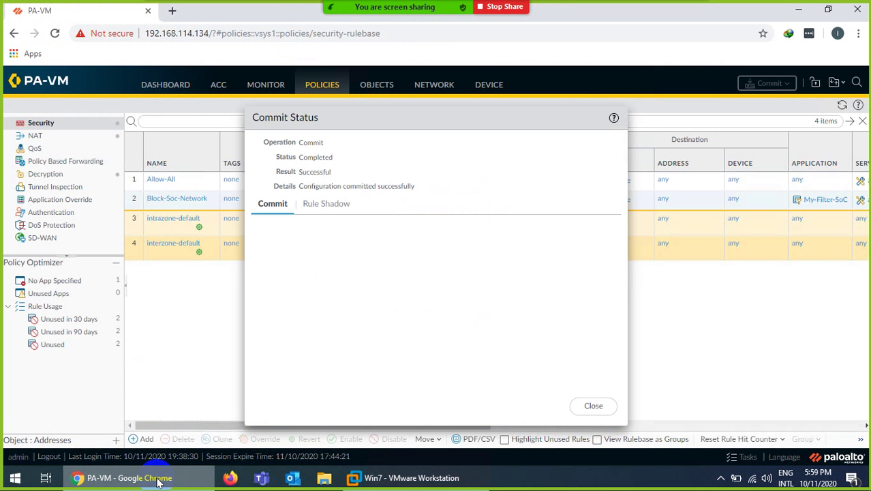
# Step: Drag Block-Soc-Network above Allow-All to make it rule 1 and commit the new order
pyautogui.click(594, 406)
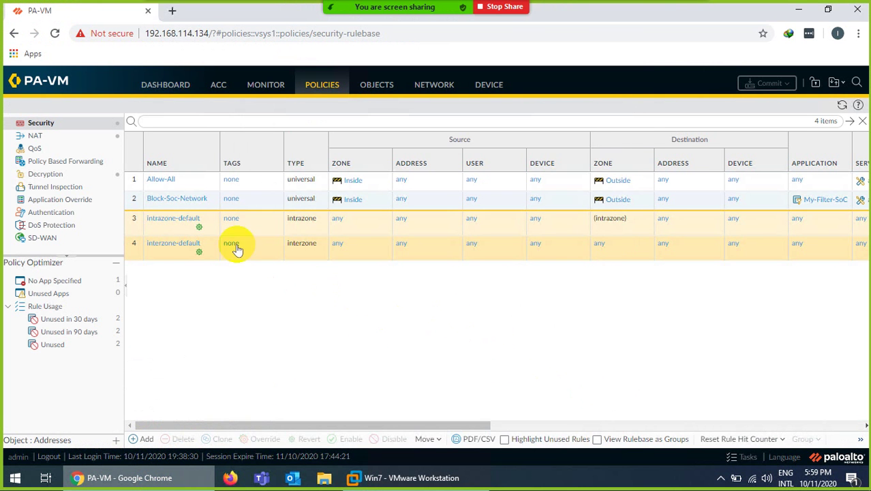
pyautogui.click(143, 203)
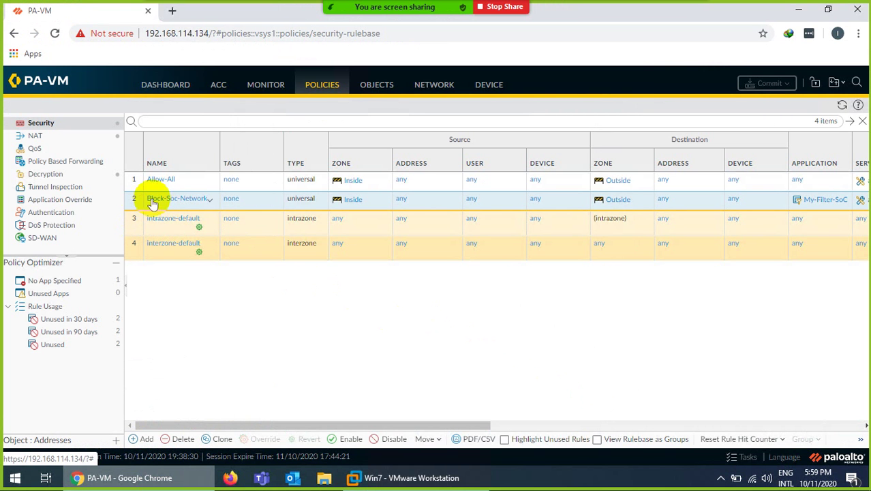
pyautogui.moveTo(153, 203); pyautogui.dragTo(151, 180)
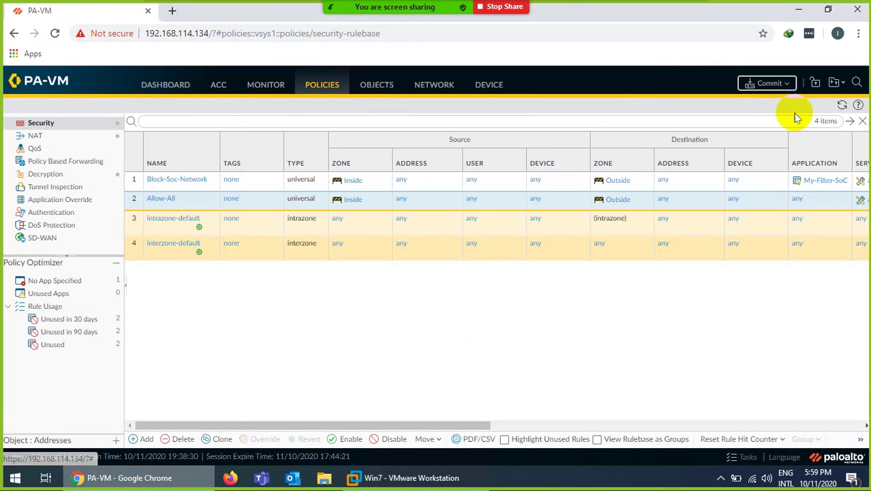
pyautogui.click(770, 86)
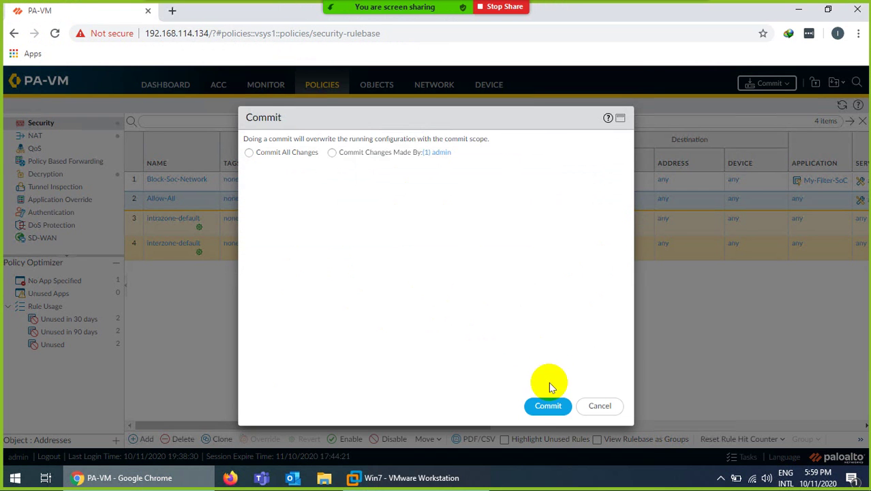
pyautogui.click(546, 404)
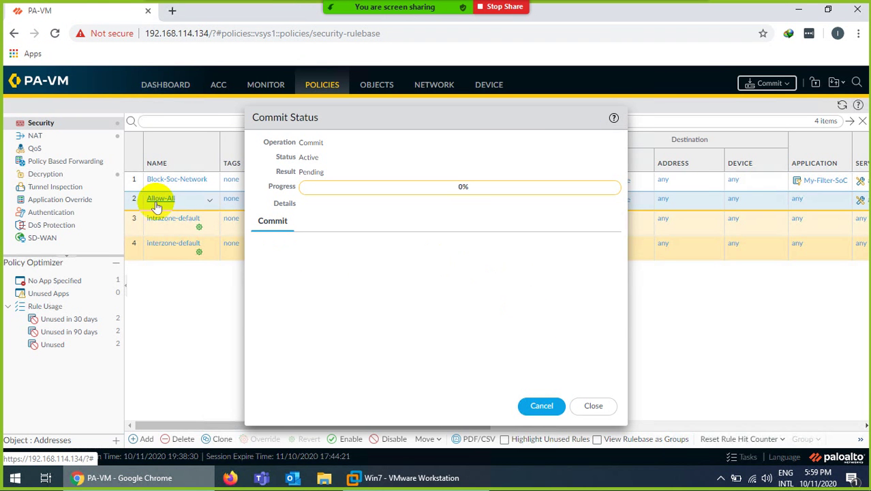
pyautogui.click(593, 405)
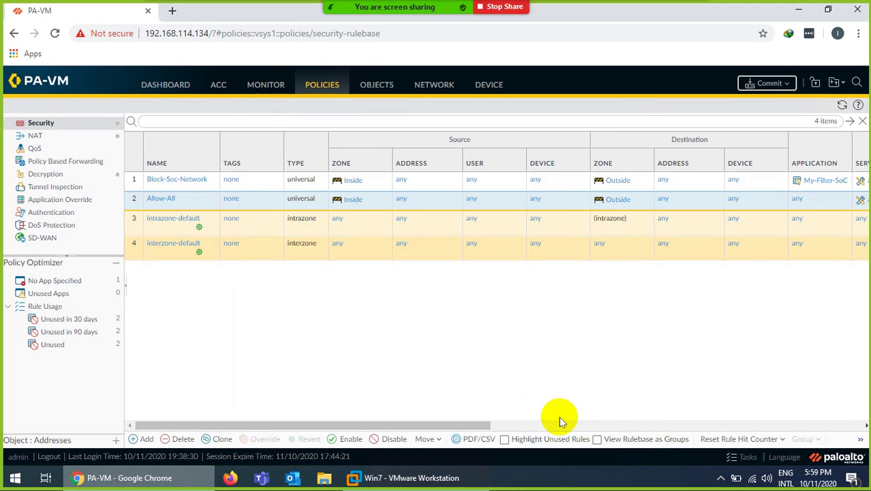
pyautogui.moveTo(470, 424); pyautogui.dragTo(400, 403)
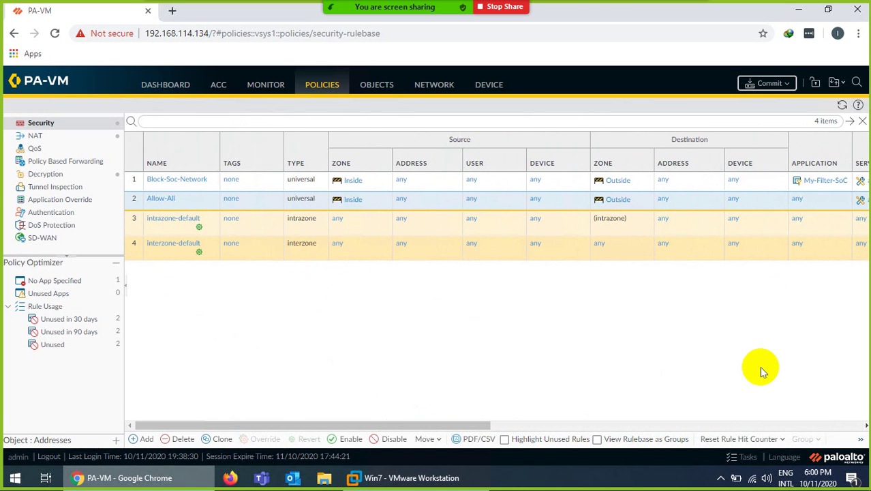
# Step: Reload facebook.com in the Win7 guest to confirm it's unreachable, then close Task Manager on the host
pyautogui.click(748, 458)
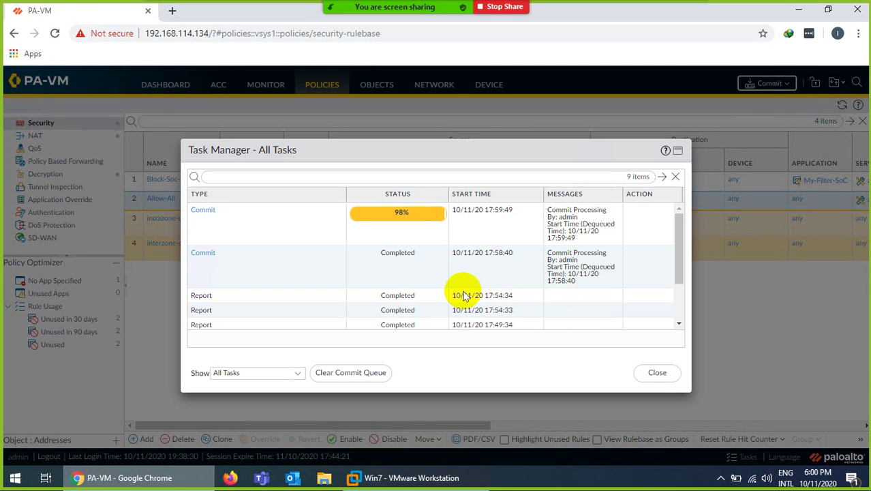
pyautogui.click(393, 476)
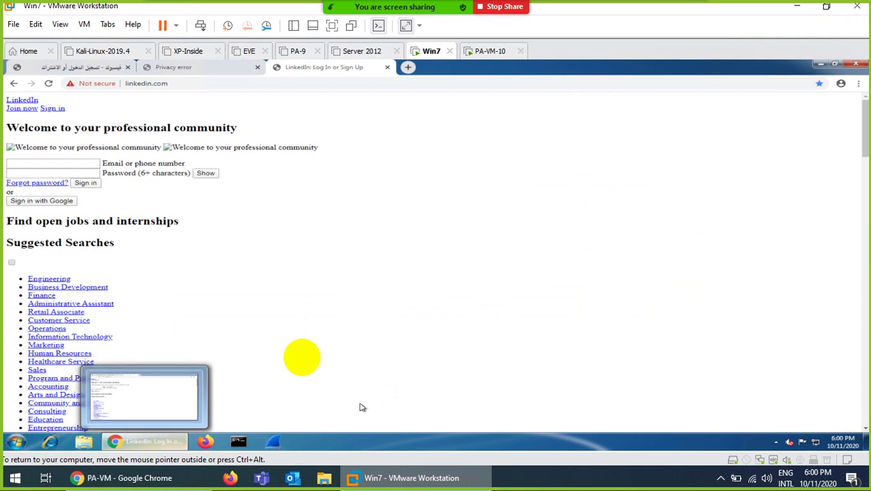
pyautogui.click(109, 67)
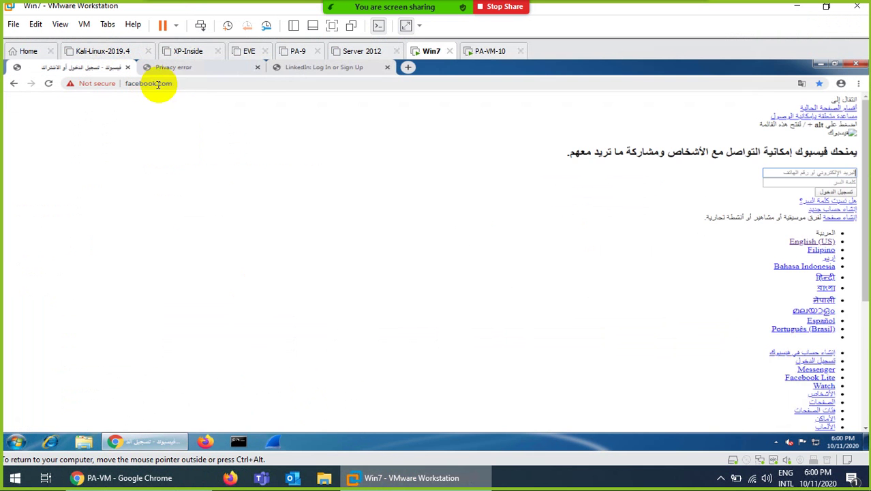
pyautogui.press('Return')
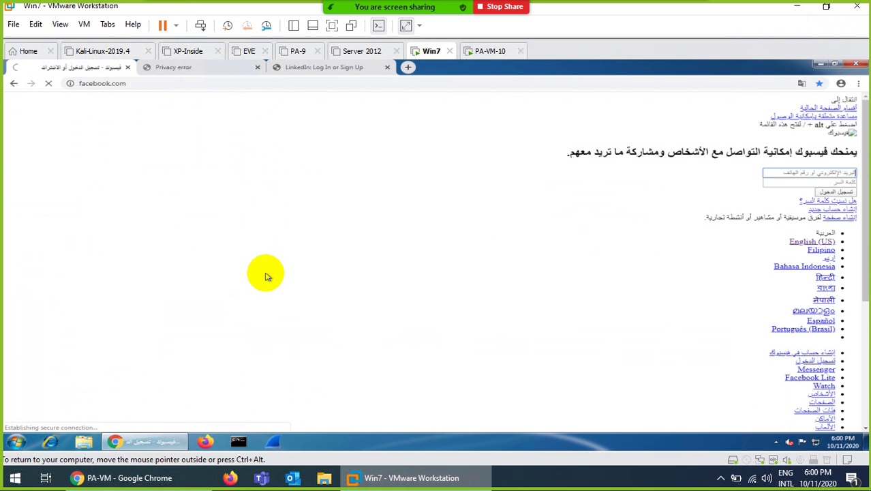
pyautogui.click(121, 477)
pyautogui.click(122, 479)
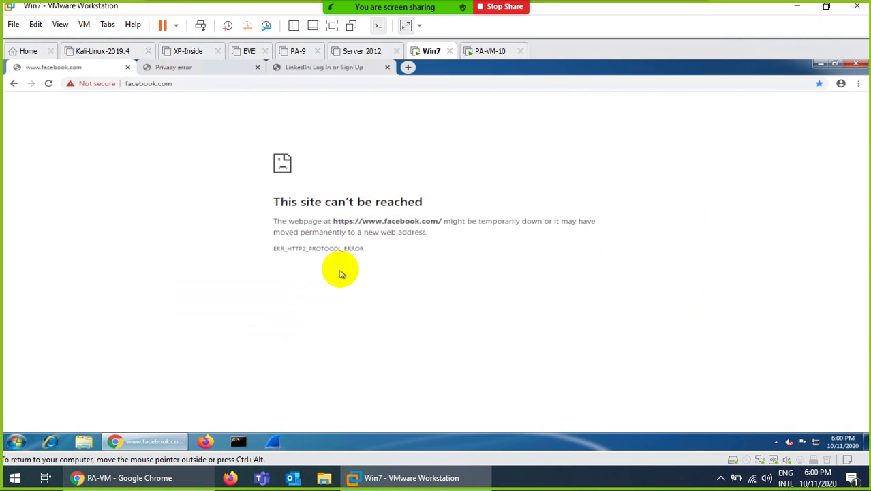
pyautogui.click(132, 477)
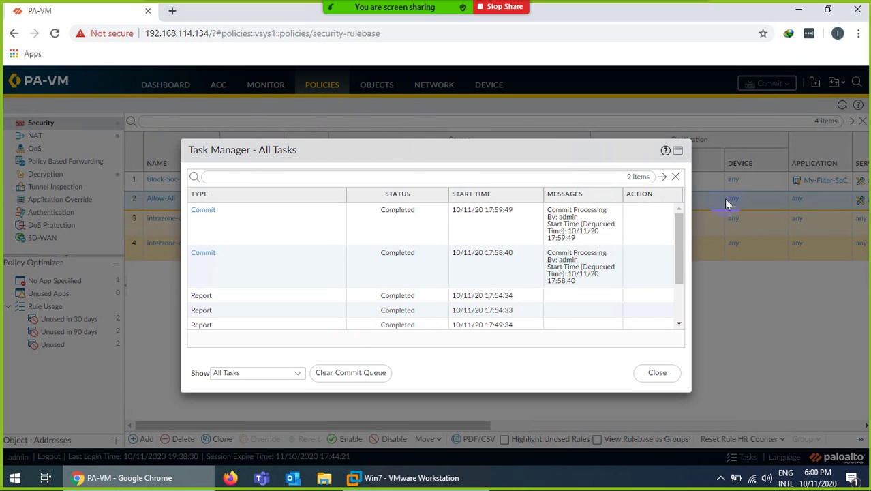
pyautogui.click(657, 377)
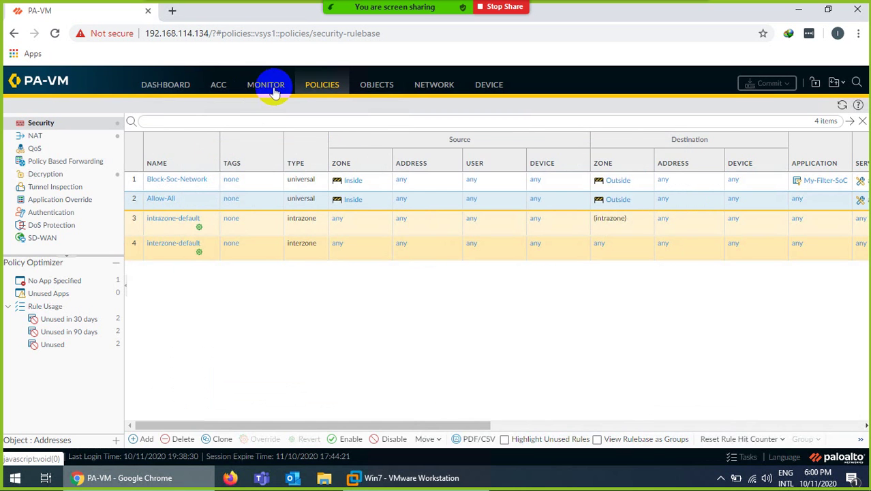
# Step: Check the Traffic log showing facebook-base denied by Block-Soc-Network, then go to the Device tab
pyautogui.click(269, 86)
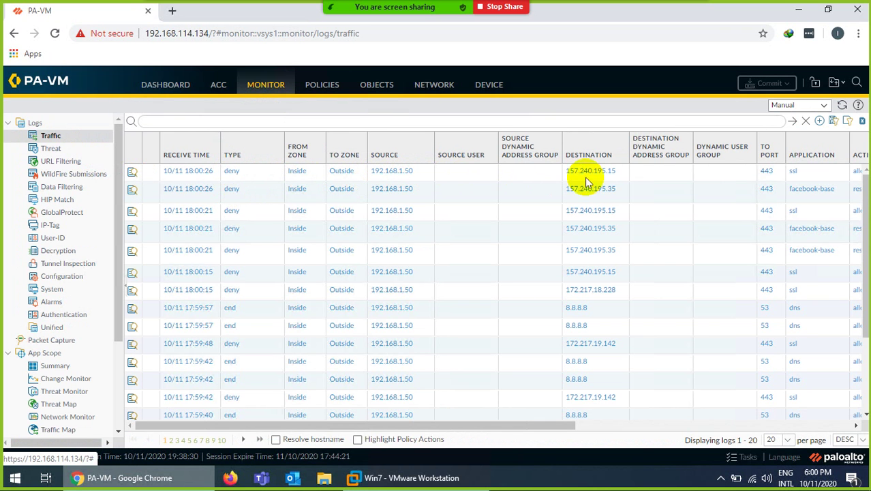
pyautogui.moveTo(526, 427); pyautogui.dragTo(659, 418)
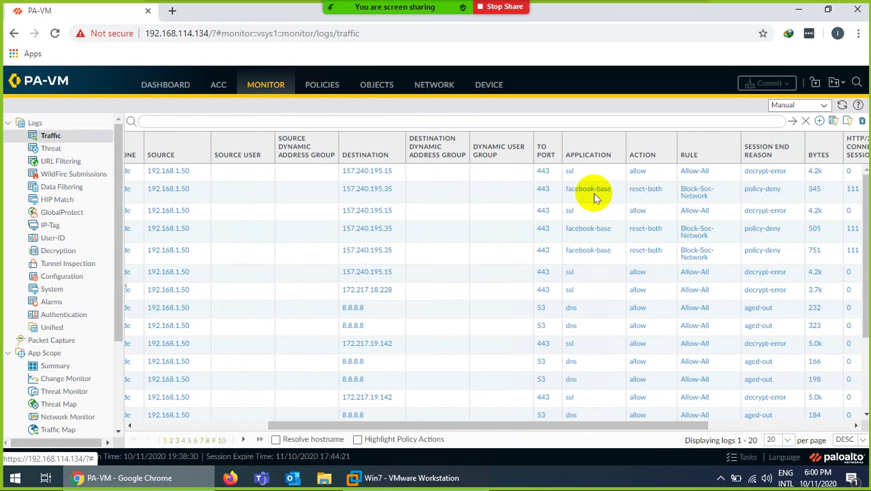
pyautogui.moveTo(465, 424); pyautogui.dragTo(282, 403)
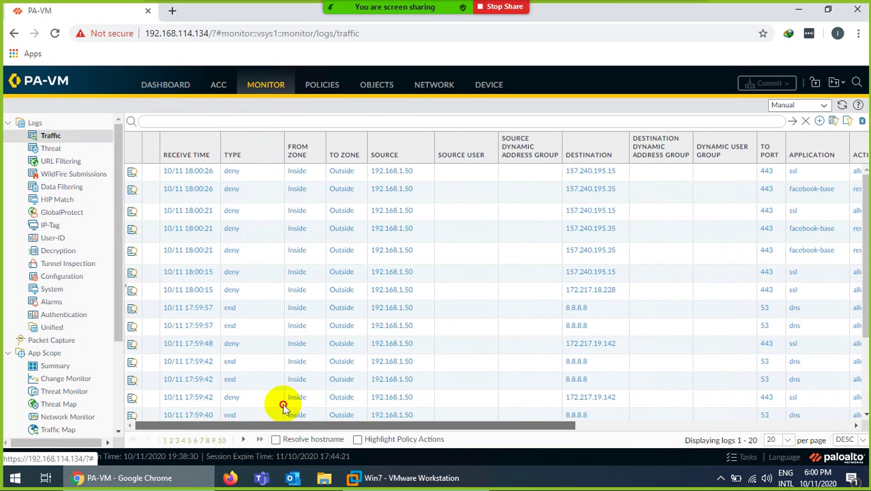
pyautogui.click(491, 85)
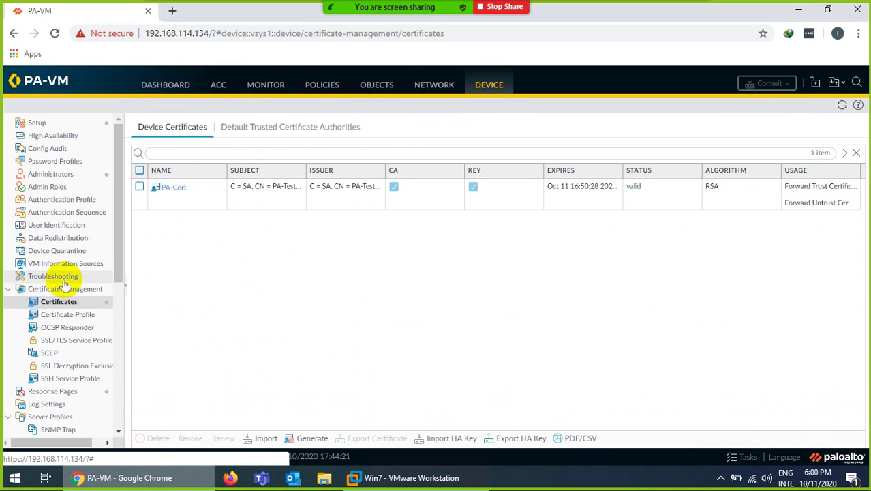
# Step: Enable the Application Block Page under Device > Response Pages
pyautogui.click(56, 392)
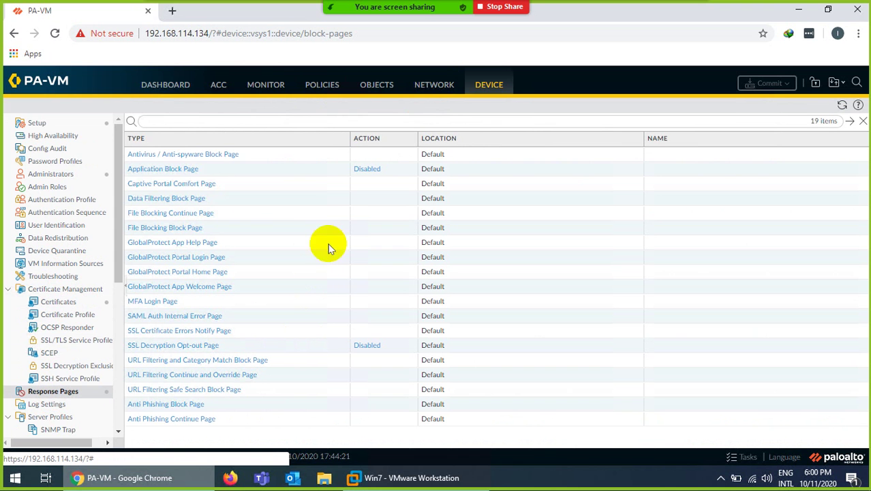
pyautogui.click(180, 170)
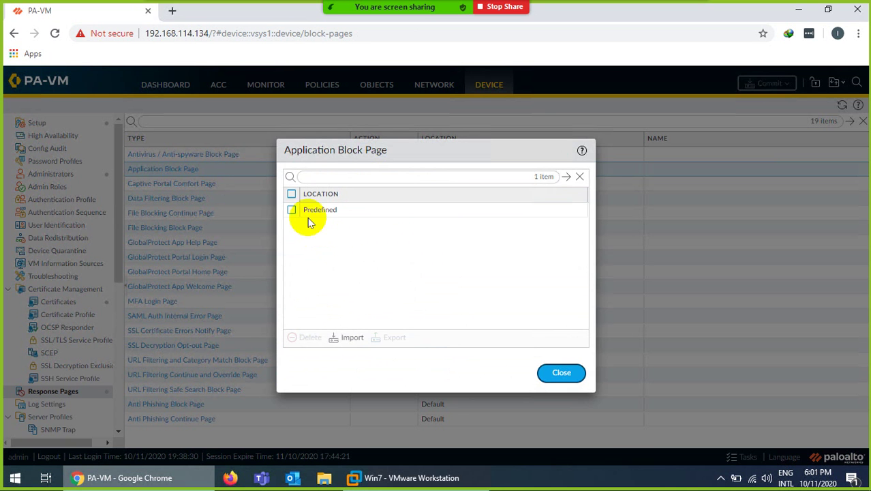
pyautogui.click(559, 372)
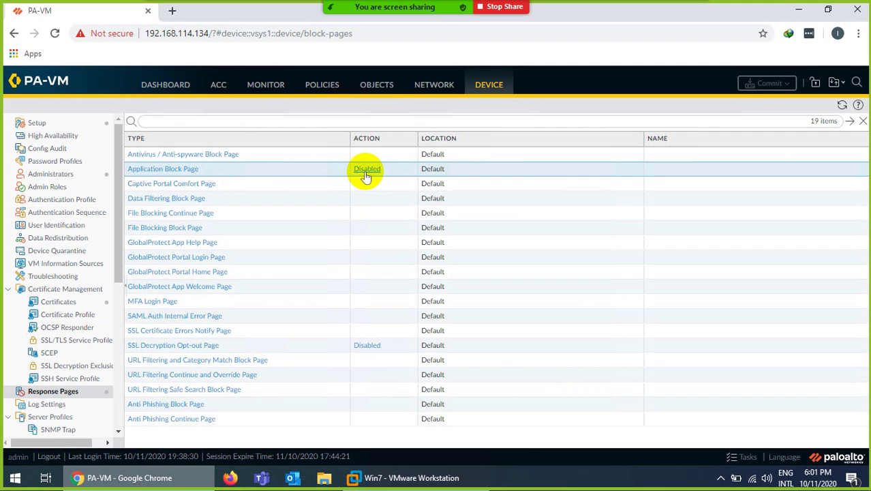
pyautogui.click(365, 171)
pyautogui.click(386, 258)
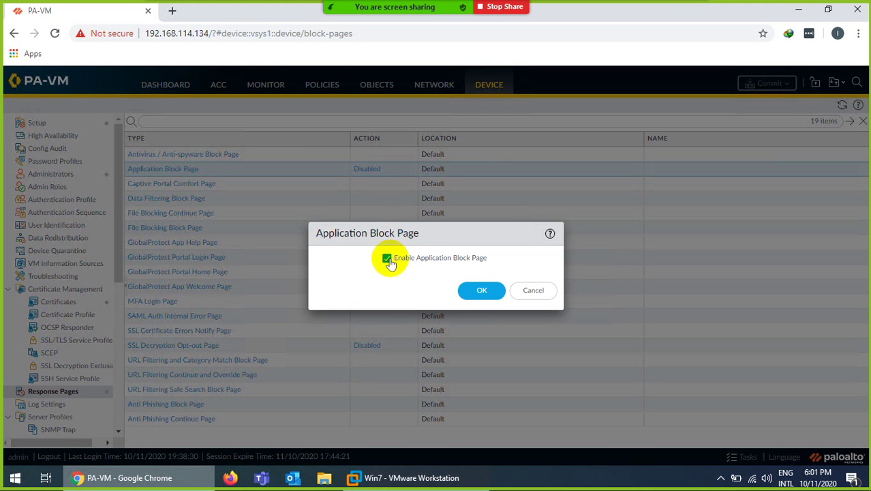
pyautogui.click(477, 290)
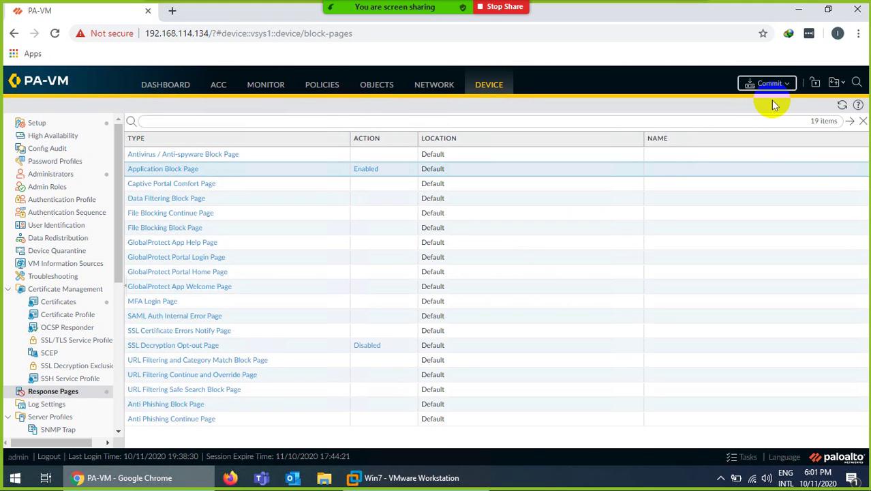
# Step: Commit the configuration and switch to the Win7 virtual machine
pyautogui.click(767, 83)
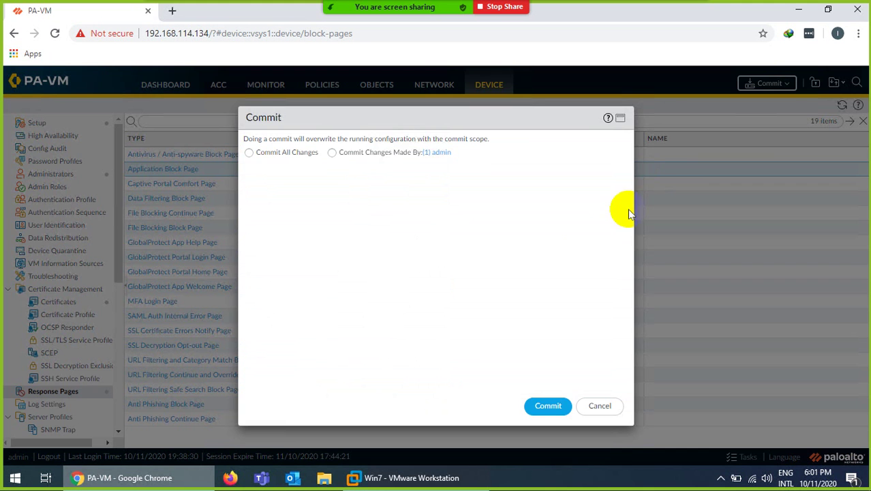
pyautogui.click(542, 405)
pyautogui.click(433, 476)
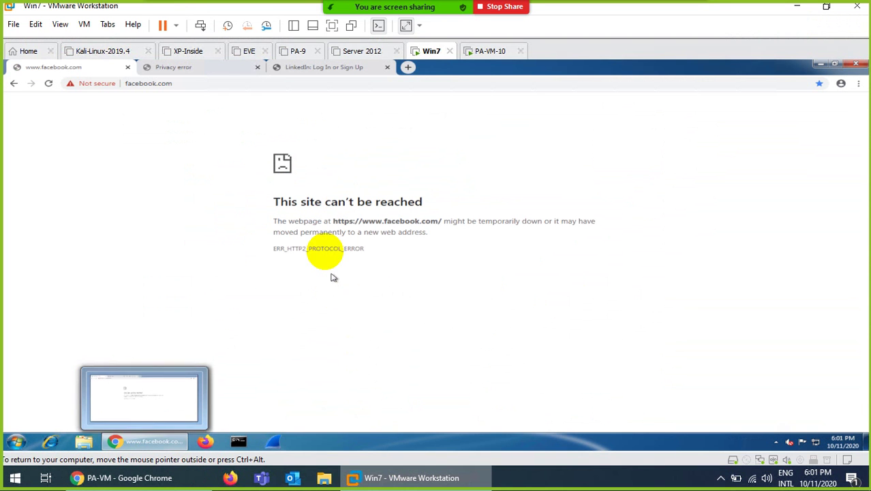
# Step: Reload facebook.com in the Win7 VM and select facebook-base on the Application Blocked page
pyautogui.click(145, 477)
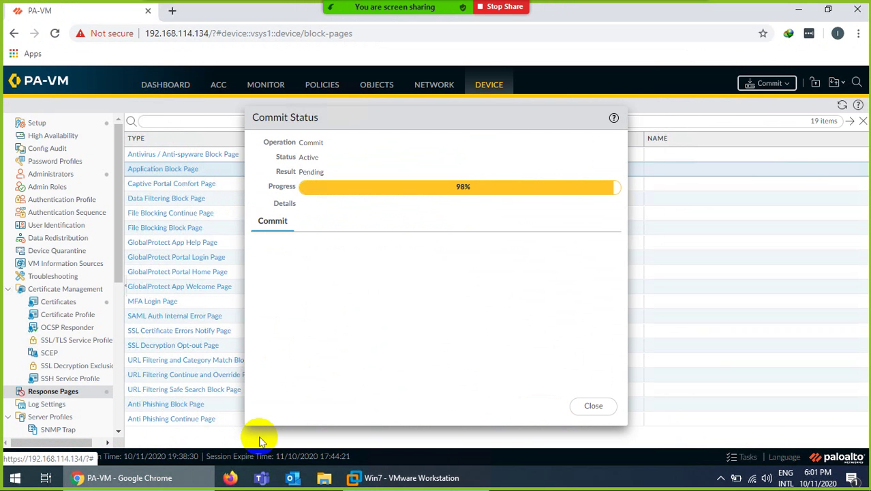
pyautogui.click(388, 481)
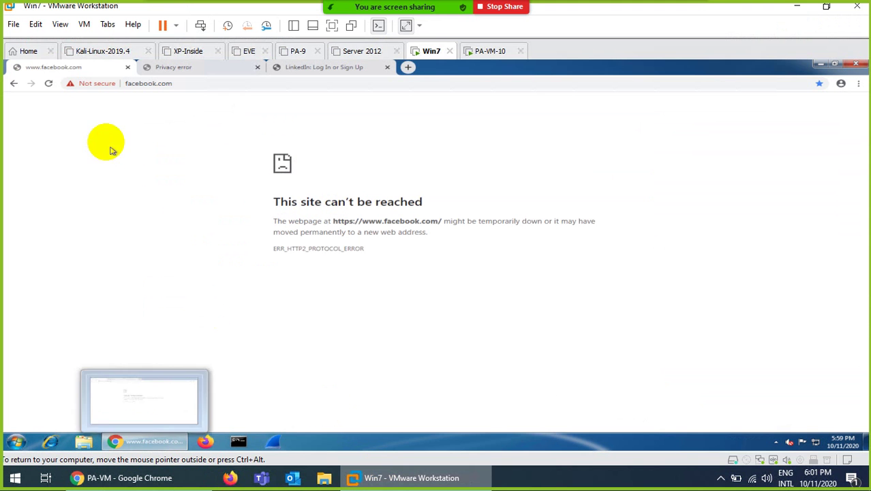
pyautogui.click(48, 84)
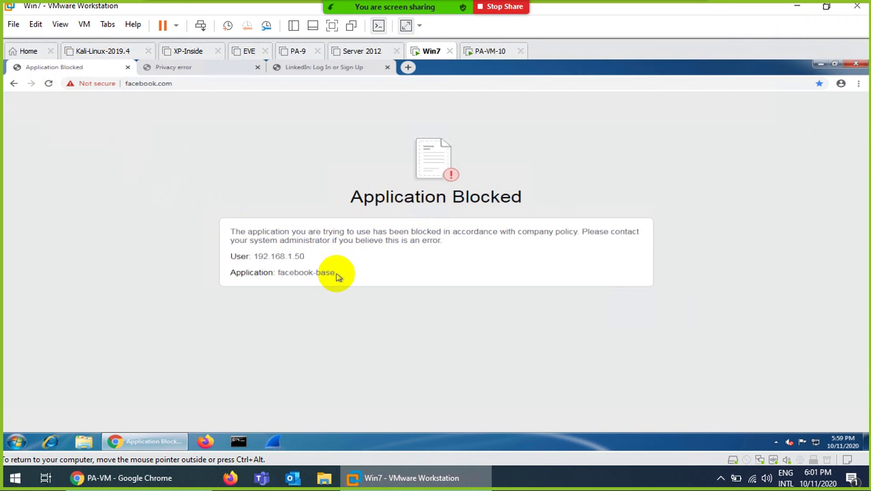
pyautogui.moveTo(334, 273); pyautogui.dragTo(285, 279)
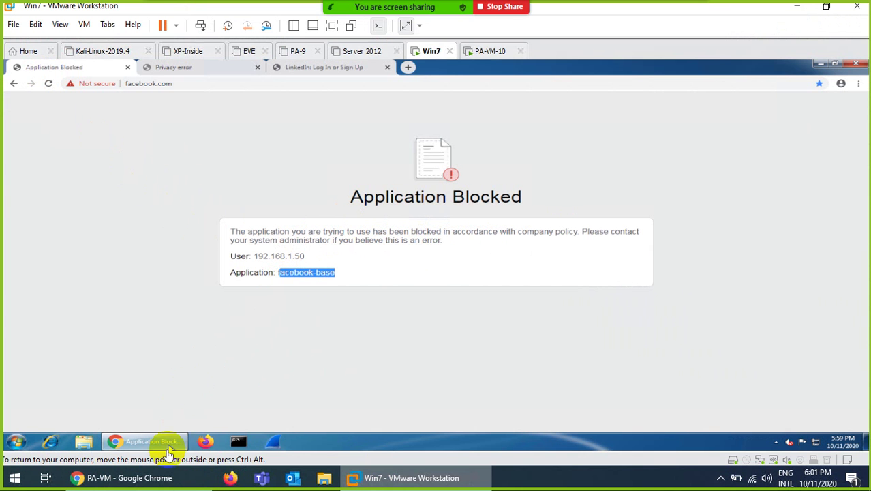
# Step: Close the finished Commit Status in the PA-VM firewall console
pyautogui.click(130, 477)
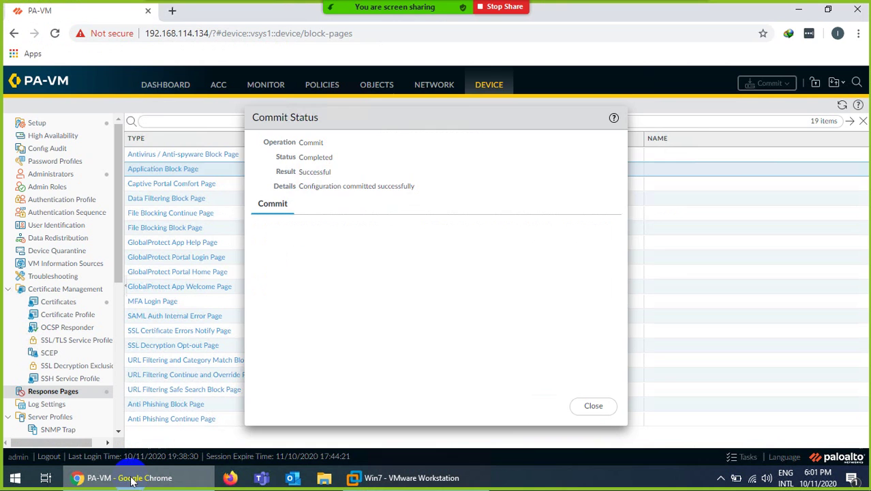
pyautogui.click(591, 405)
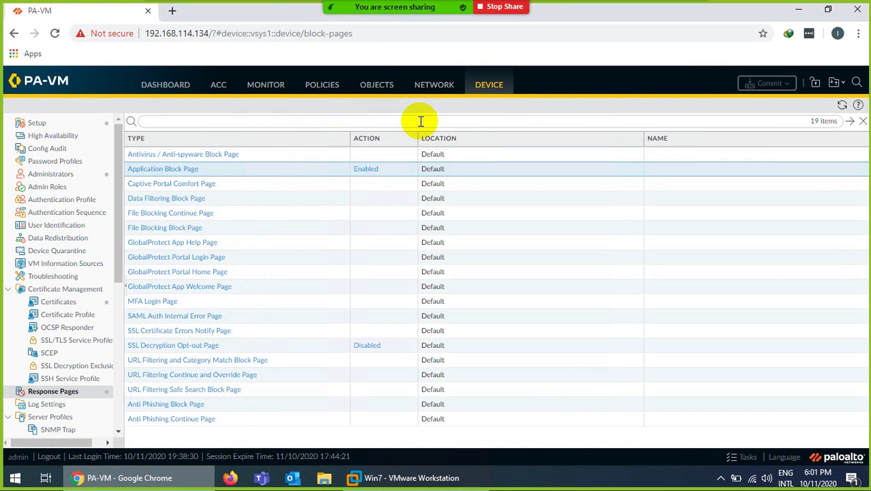
pyautogui.click(376, 89)
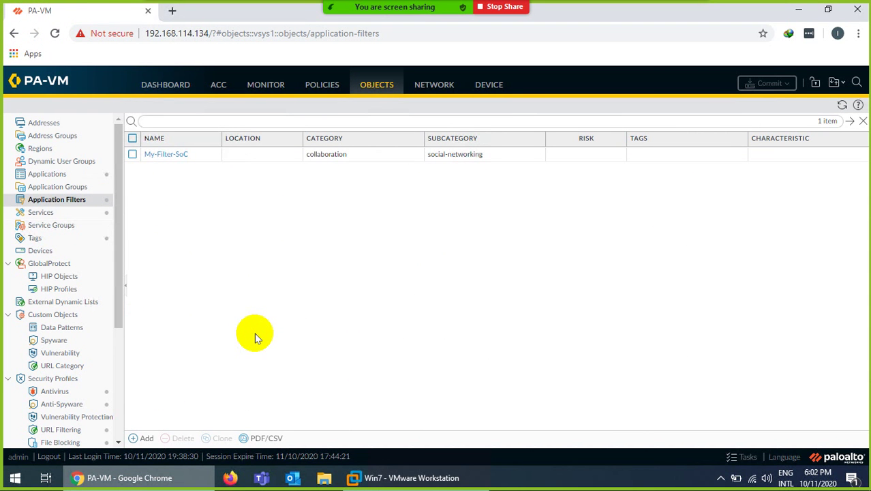
# Step: Add a new custom application named MYApp with category collaboration
pyautogui.click(56, 175)
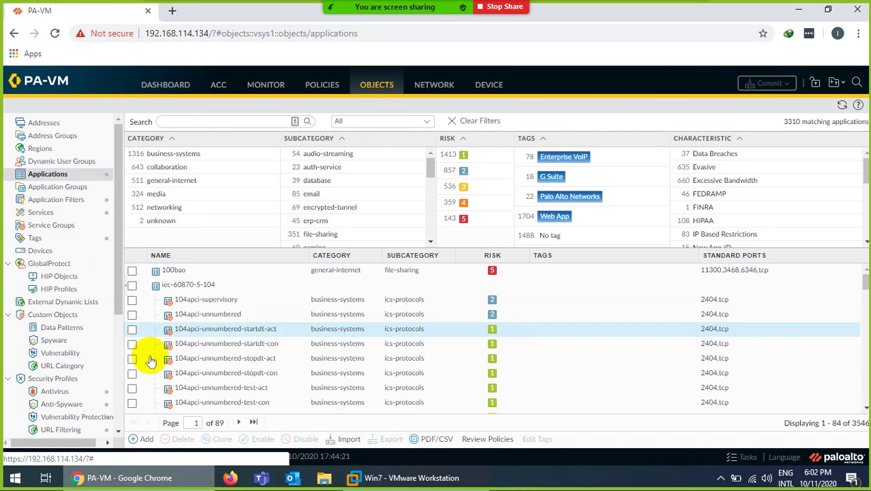
pyautogui.click(144, 445)
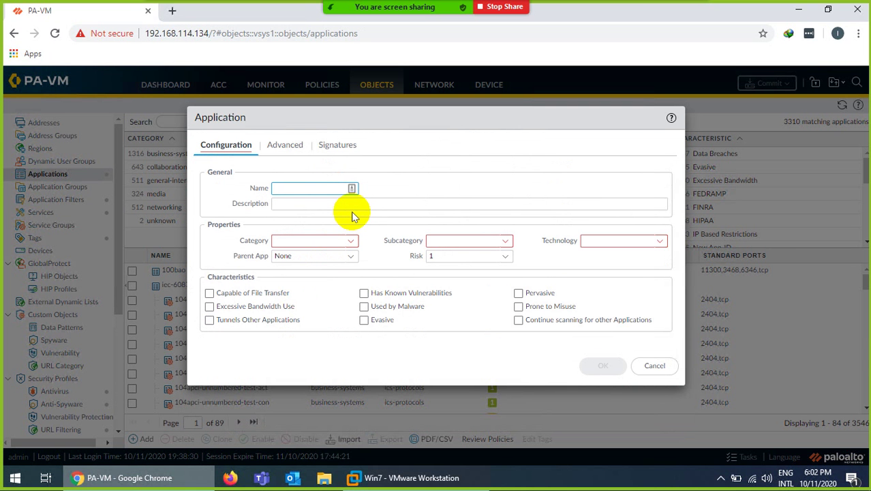
pyautogui.write('MYApp')
pyautogui.click(356, 242)
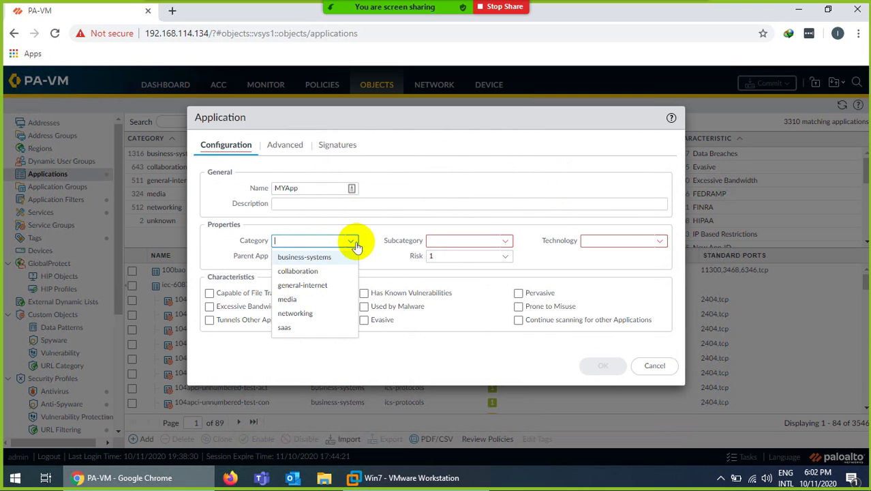
pyautogui.click(316, 273)
# Step: Set MYApp's subcategory to social-networking and technology to browser-based, then view its signatures
pyautogui.moveTo(361, 121); pyautogui.dragTo(509, 120)
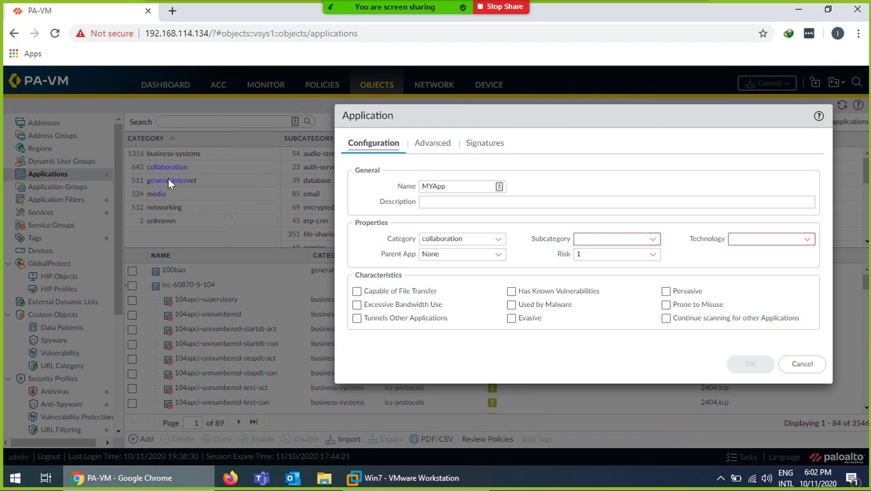
pyautogui.click(652, 239)
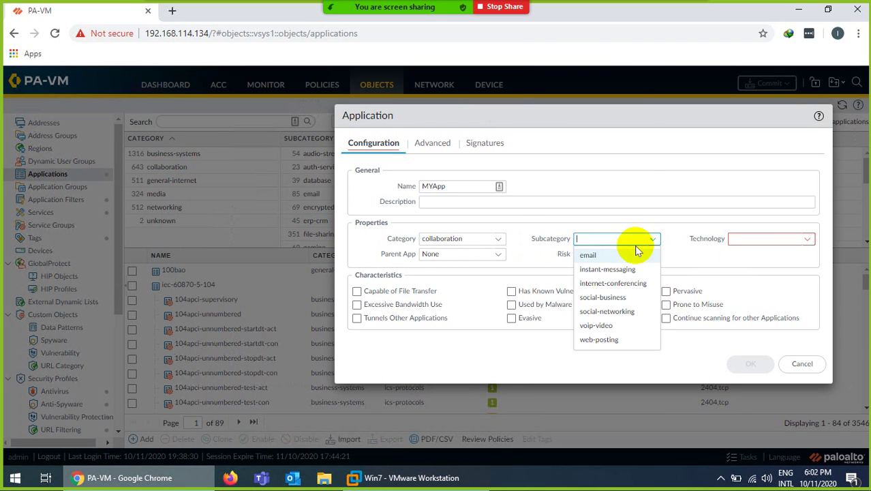
pyautogui.click(624, 316)
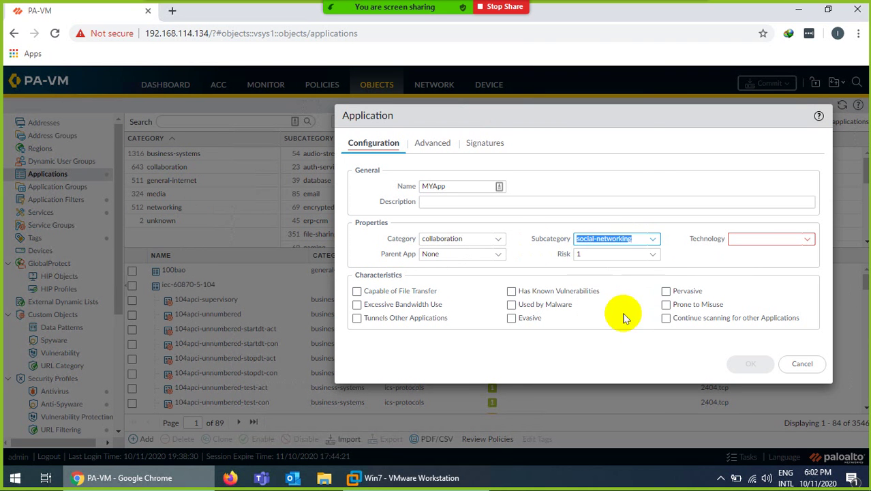
pyautogui.click(814, 242)
pyautogui.click(784, 254)
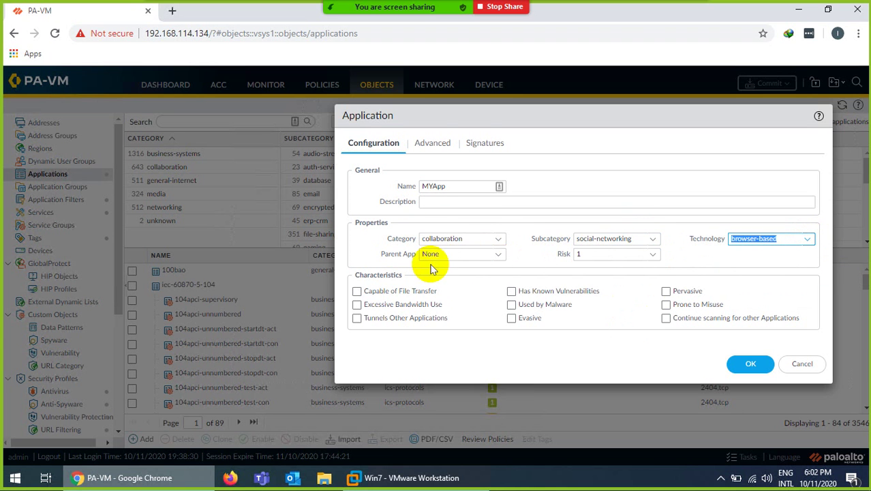
pyautogui.click(484, 142)
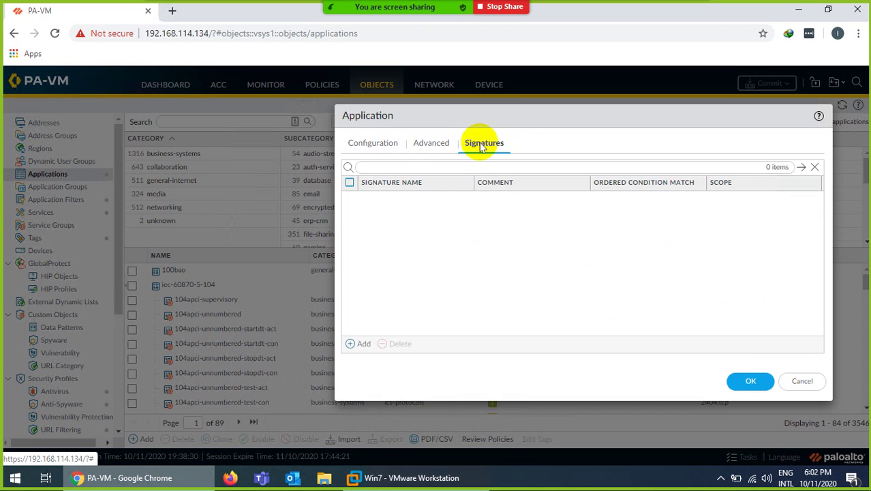
# Step: Add a signature named MYApp and start a new And condition for it
pyautogui.click(359, 344)
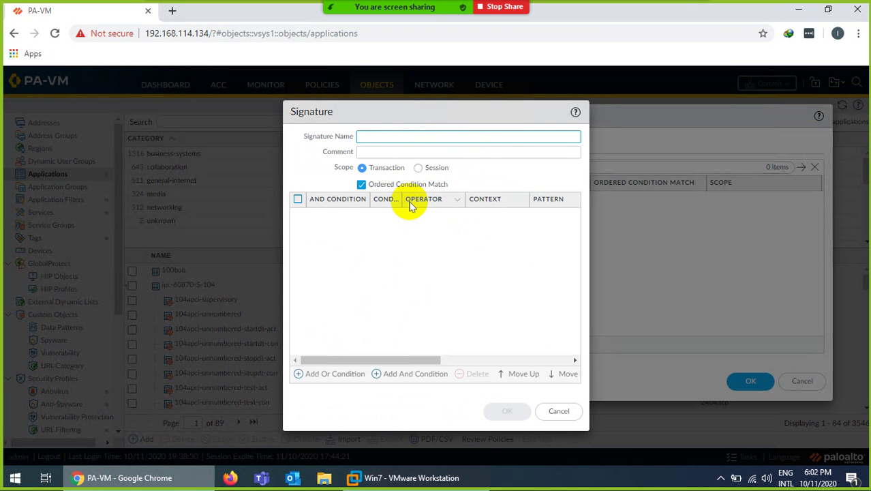
pyautogui.write('Y')
pyautogui.press('BackSpace')
pyautogui.write('MYApp')
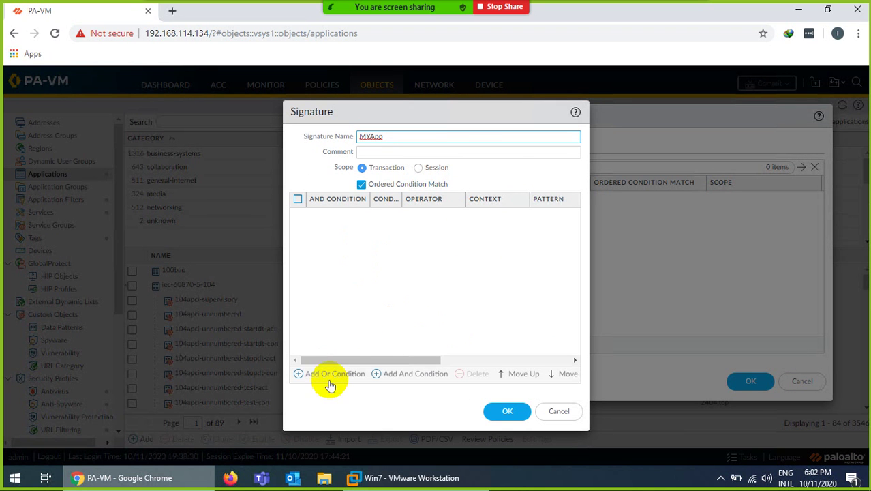
pyautogui.click(400, 376)
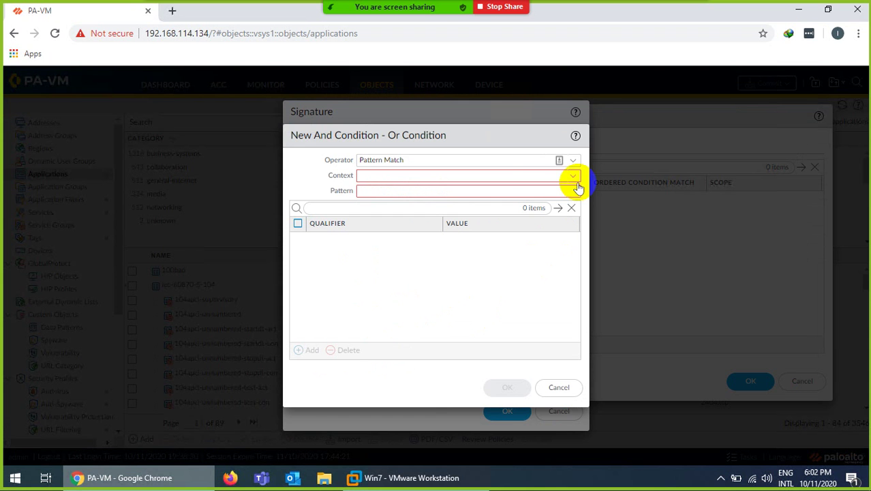
# Step: Set the condition to match .*testapp.* in http-req-uri-path, and save the signature
pyautogui.click(501, 177)
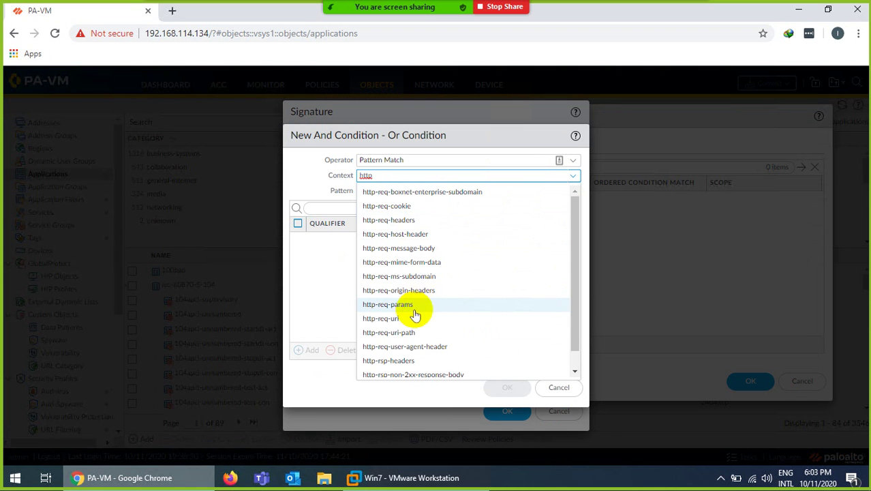
pyautogui.click(407, 338)
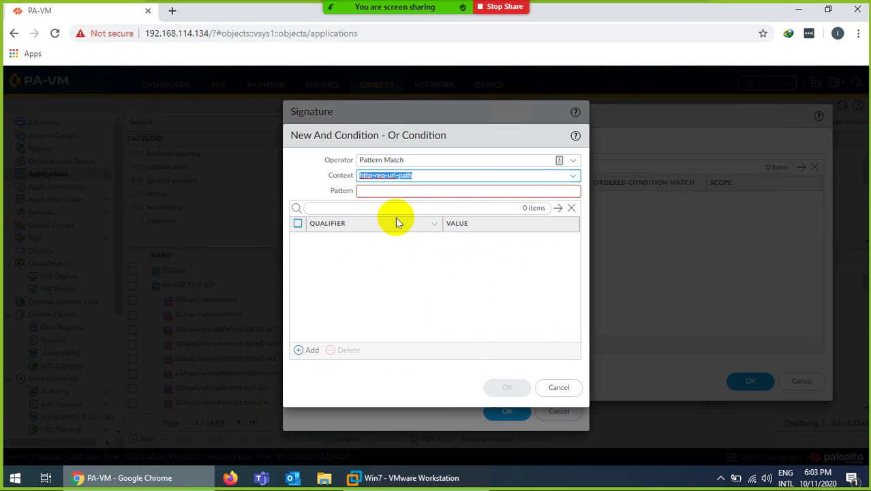
pyautogui.click(410, 189)
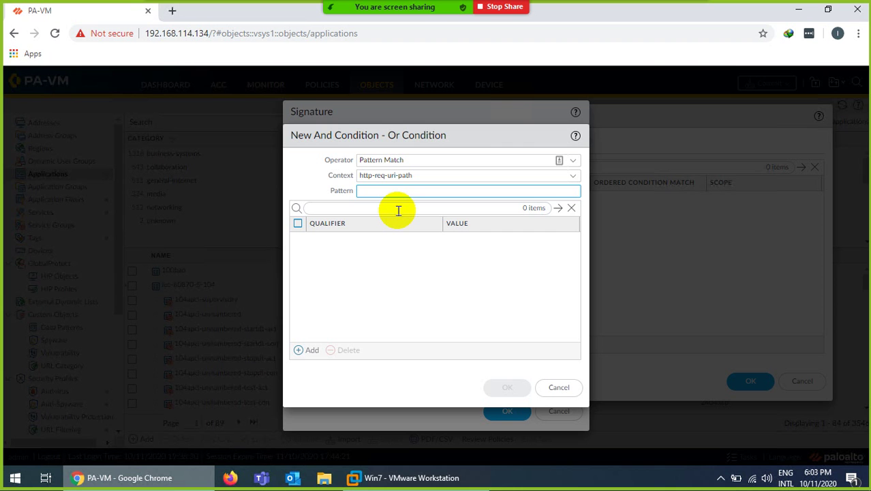
pyautogui.write('testapp.*')
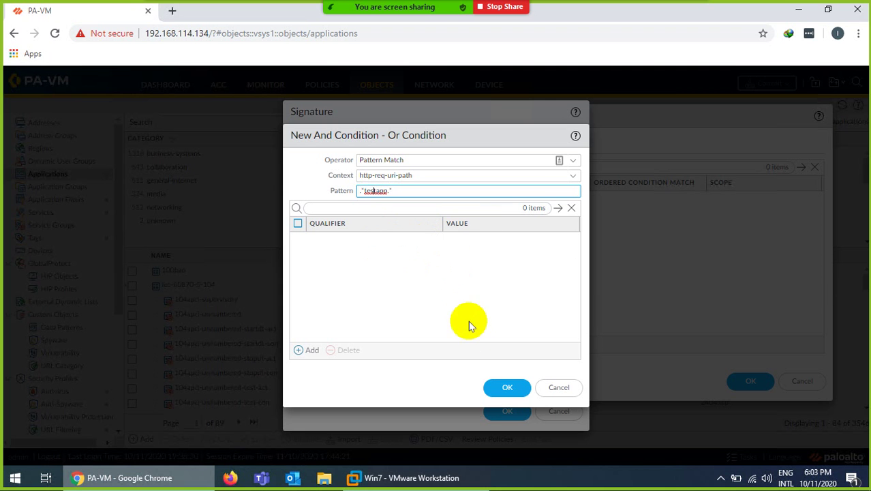
pyautogui.click(504, 389)
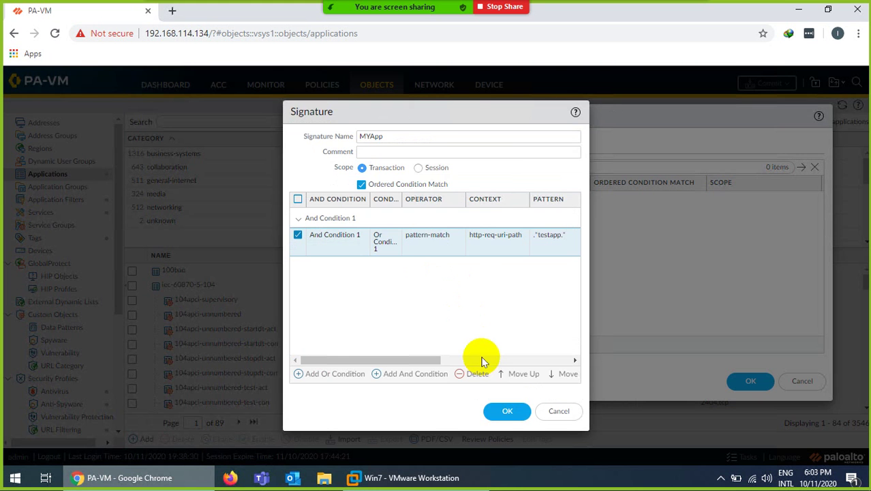
pyautogui.click(504, 411)
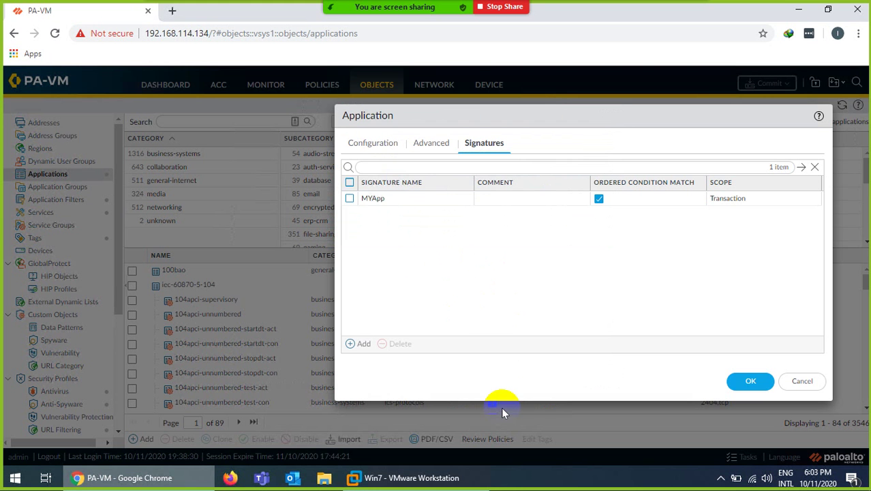
# Step: Save MYApp, confirm it under collaboration social-business/social-networking, then go to Application Filters
pyautogui.click(750, 381)
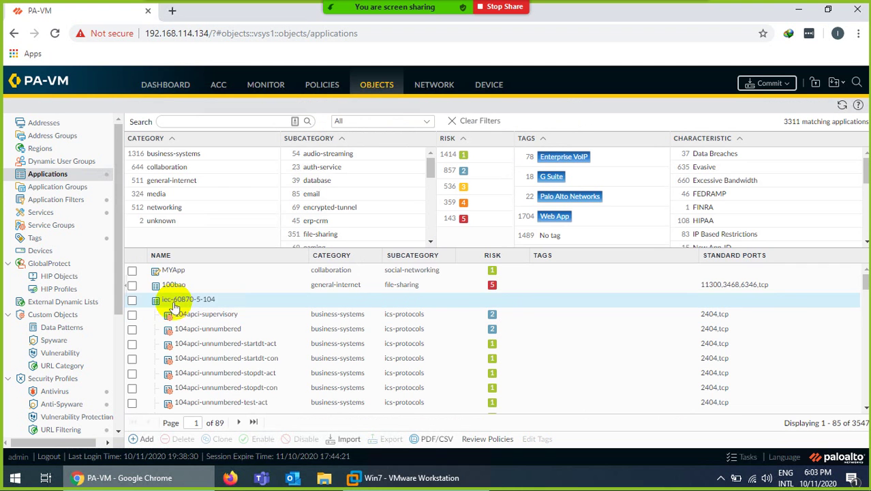
pyautogui.click(164, 168)
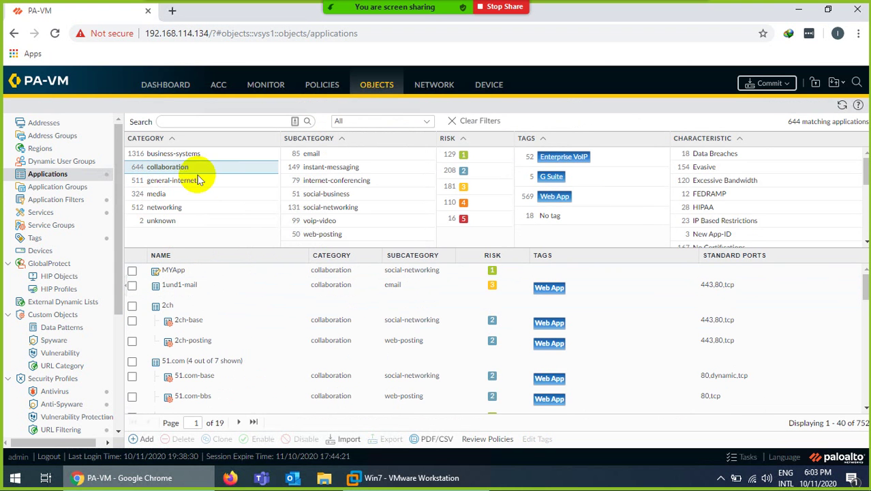
pyautogui.click(306, 195)
pyautogui.click(315, 208)
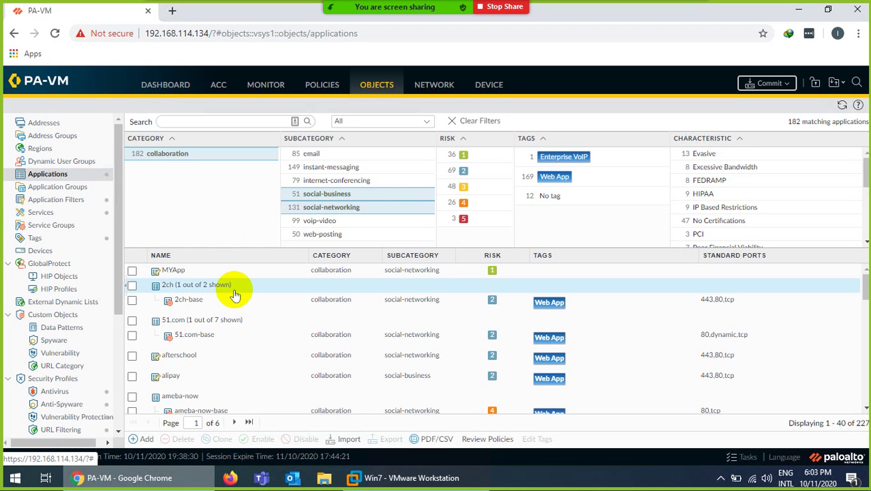
pyautogui.click(57, 200)
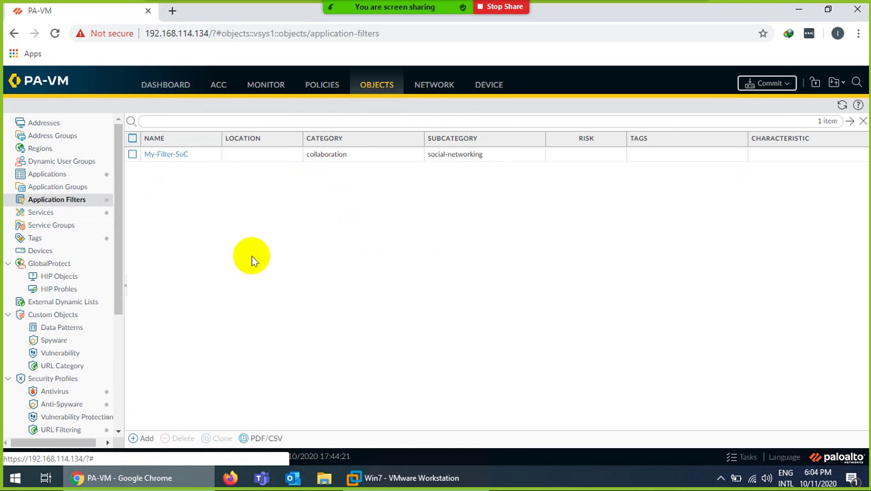
# Step: Commit the firewall configuration and bring the Win7 VM to the front
pyautogui.click(756, 83)
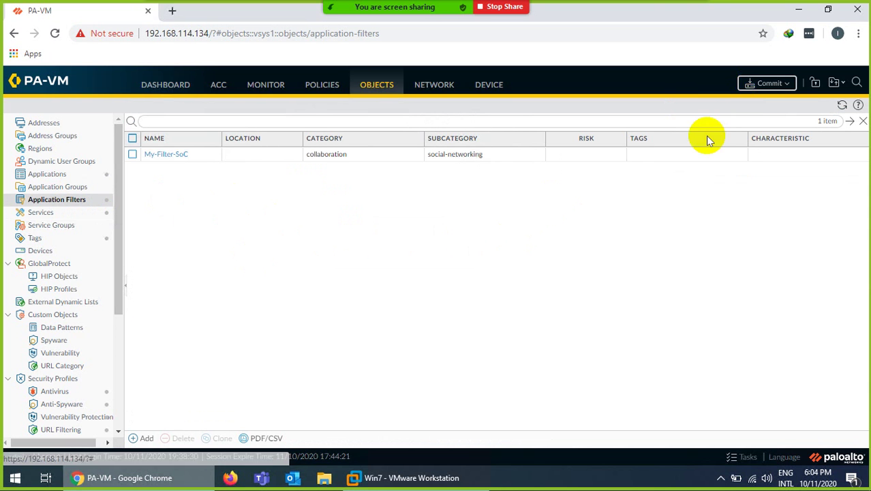
pyautogui.click(547, 406)
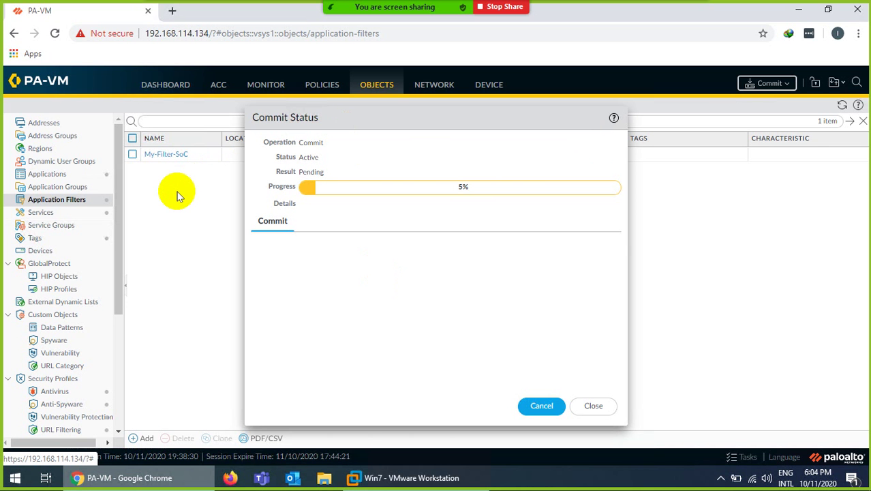
pyautogui.click(395, 477)
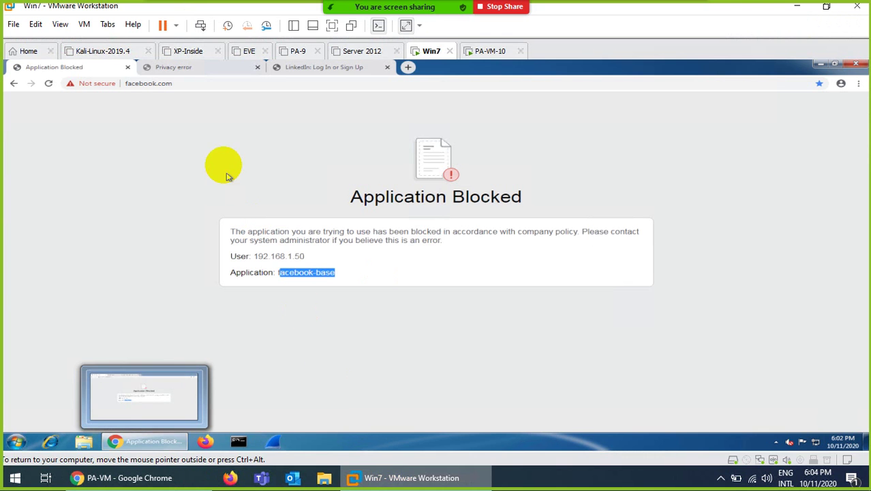
pyautogui.click(287, 84)
pyautogui.write('ww')
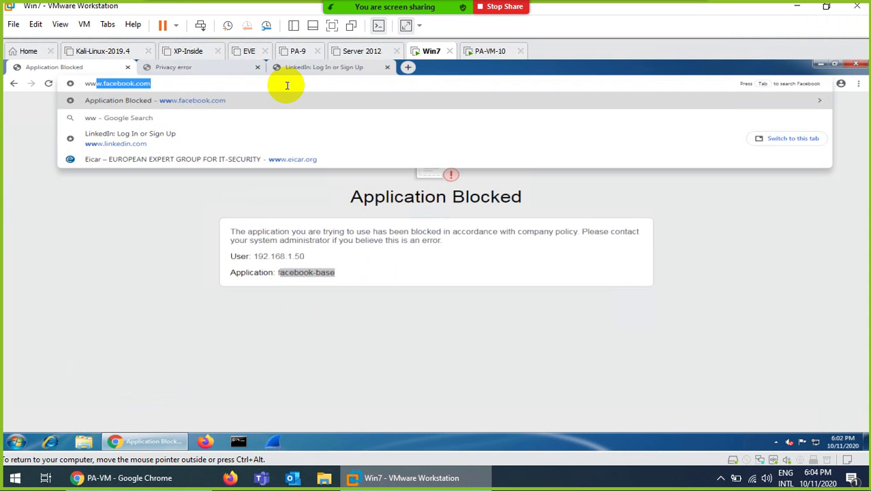
pyautogui.write('w.y')
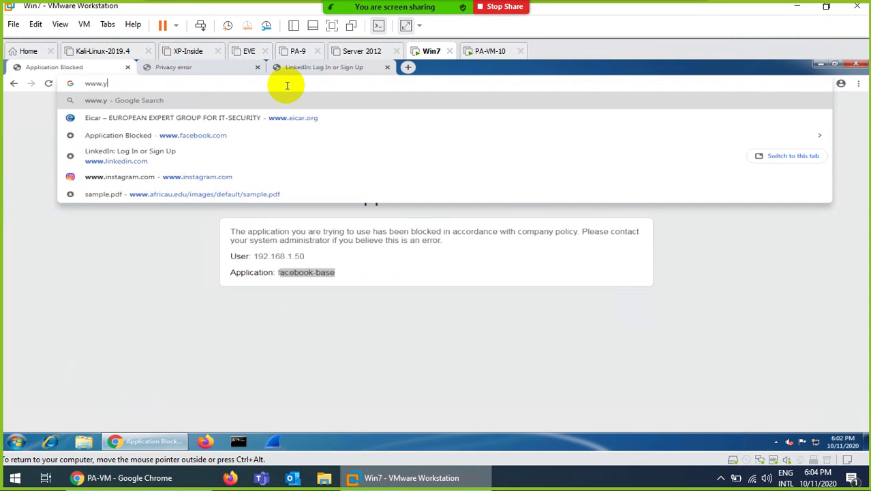
pyautogui.write('ahoo')
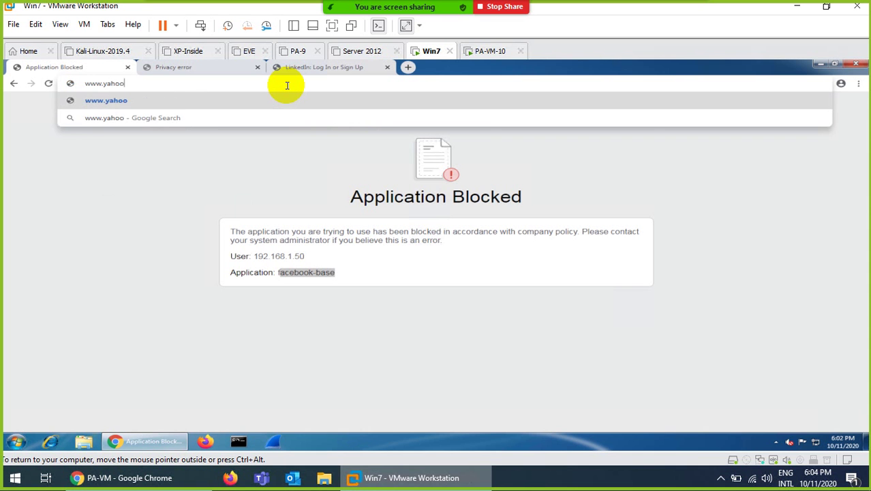
pyautogui.write('.com/')
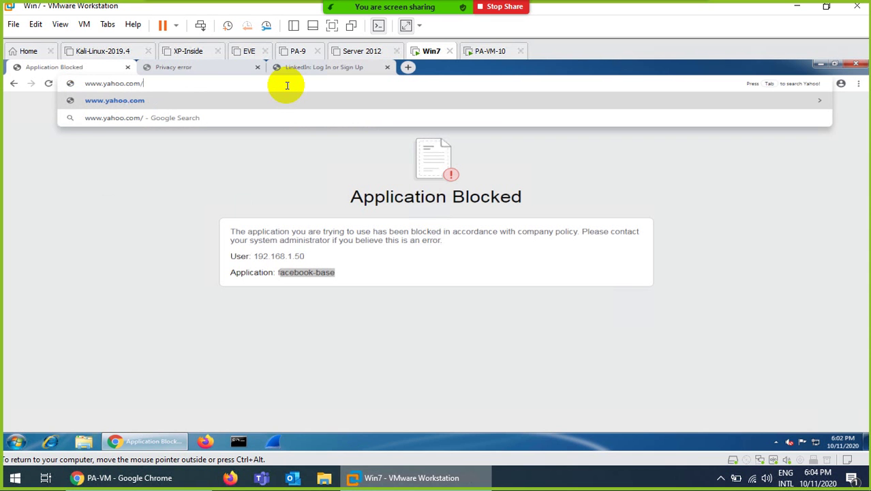
pyautogui.write('testapp')
pyautogui.press('Return')
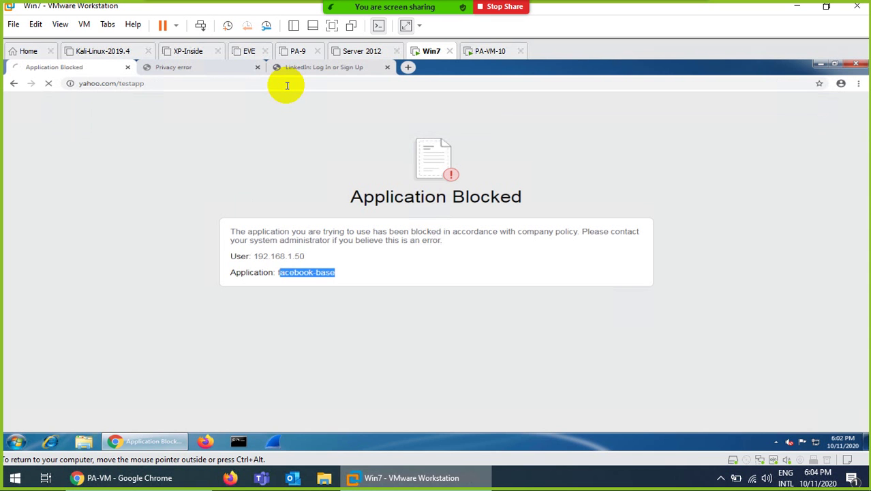
pyautogui.click(171, 483)
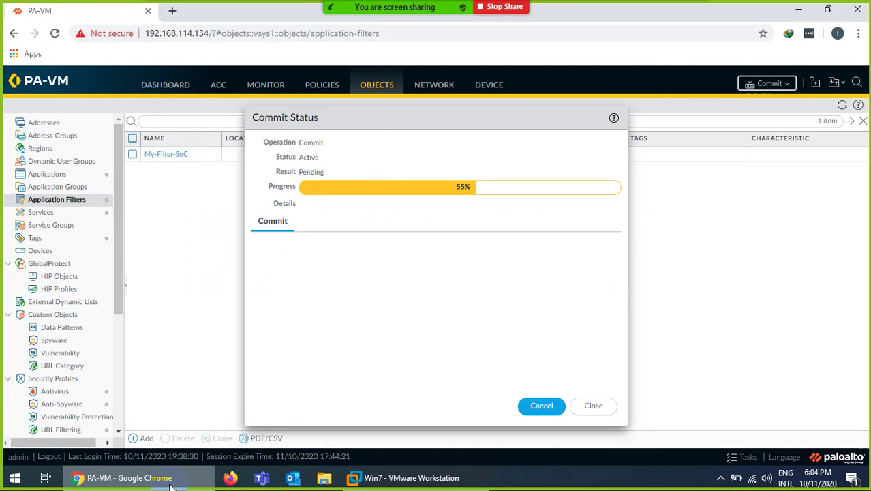
pyautogui.click(172, 483)
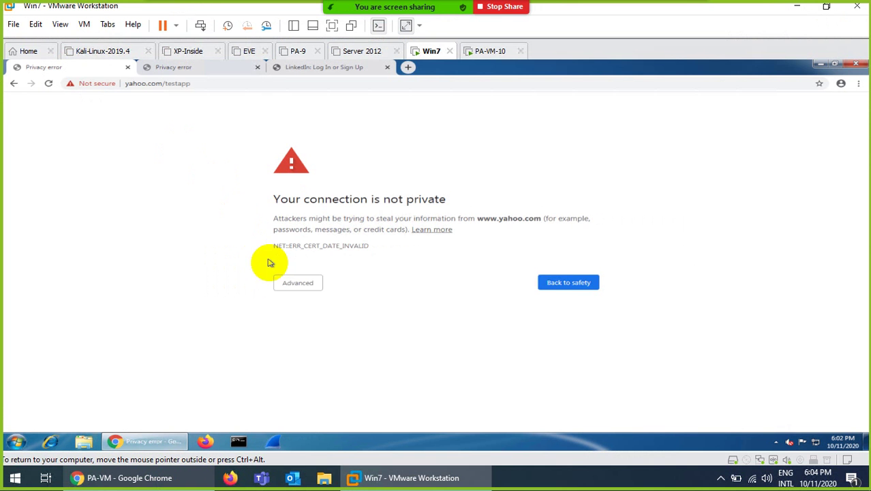
# Step: Bypass the certificate warning, highlight MYApp on the block page, and return to the firewall console
pyautogui.click(283, 285)
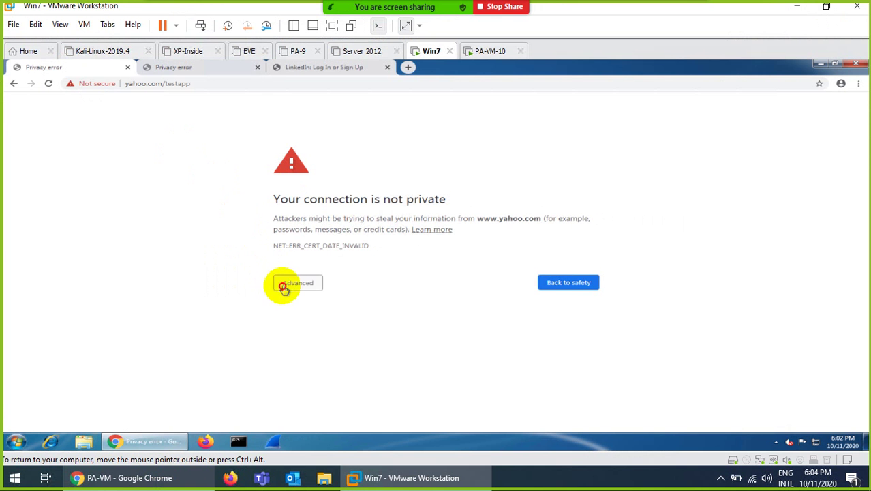
pyautogui.click(305, 352)
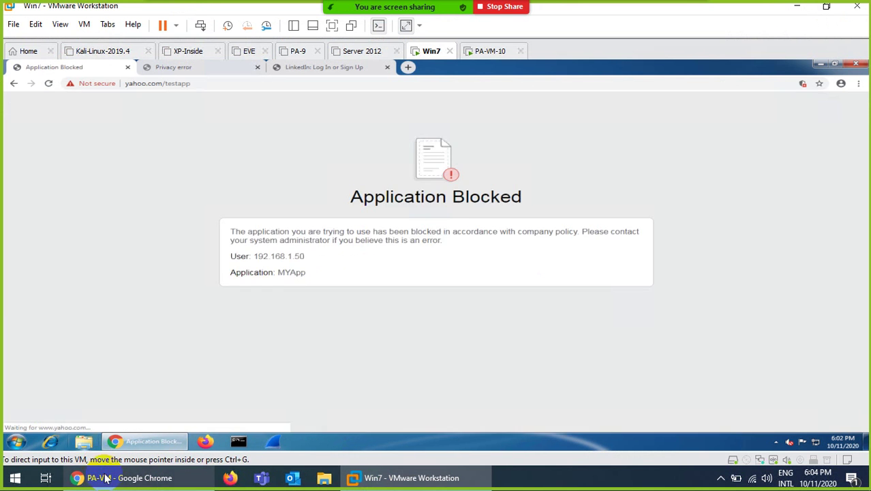
pyautogui.click(105, 479)
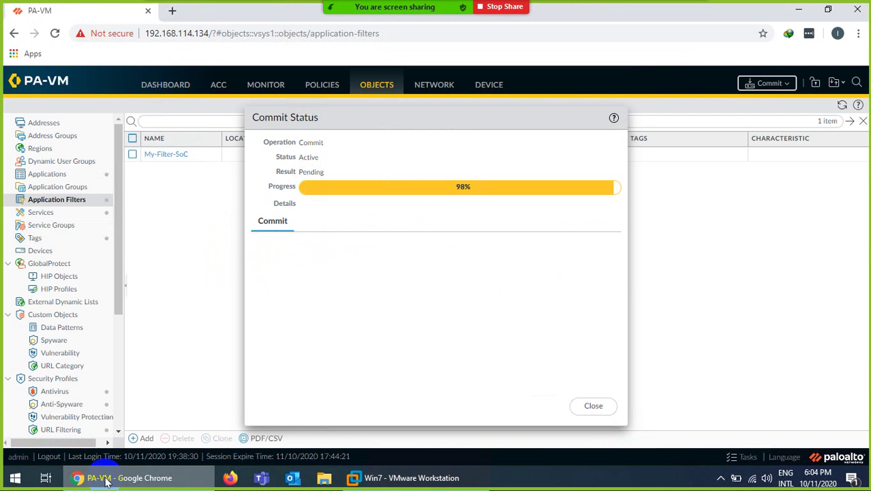
pyautogui.click(106, 479)
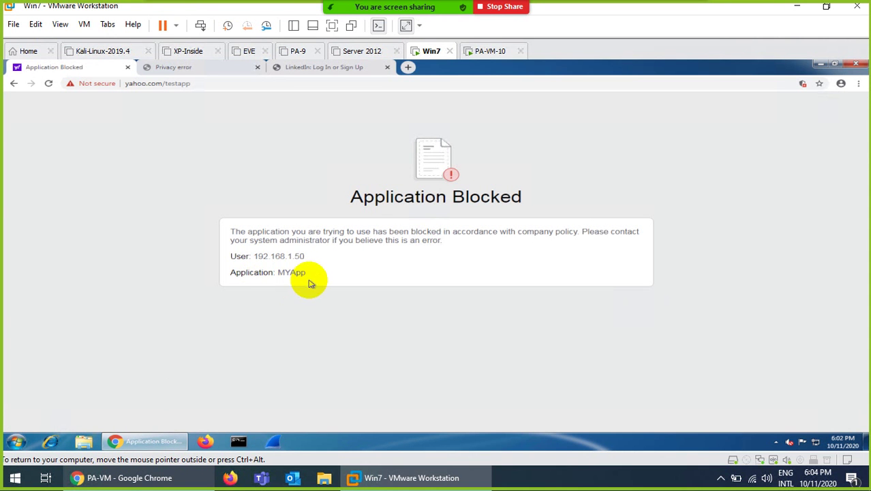
pyautogui.moveTo(308, 279); pyautogui.dragTo(279, 274)
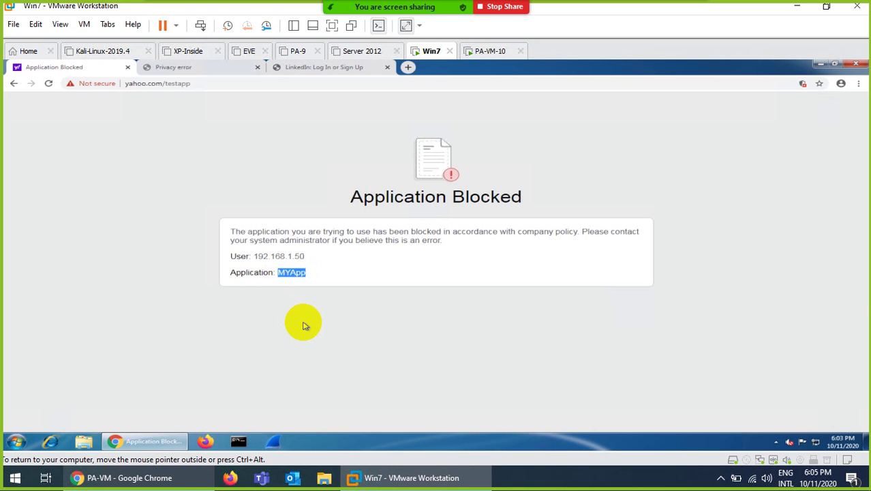
pyautogui.click(169, 479)
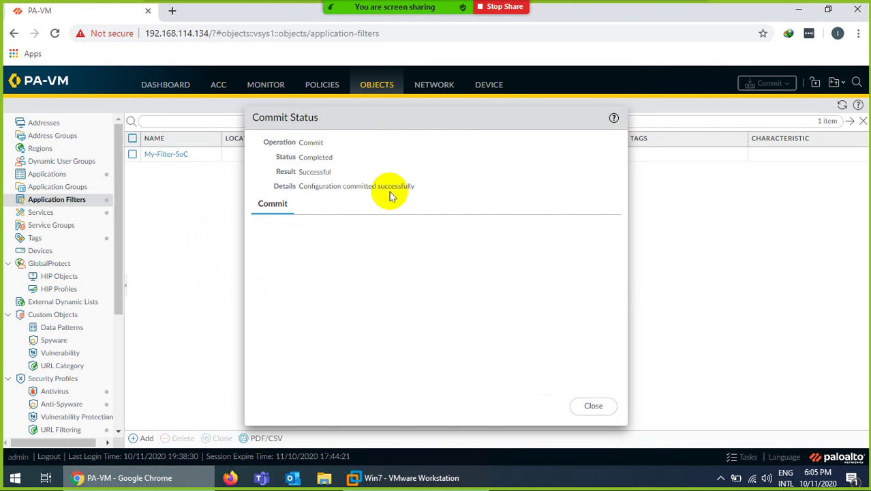
# Step: Close Commit Status and check the traffic log's Rule column for Block-Soc-Network, then return to Win7
pyautogui.click(593, 406)
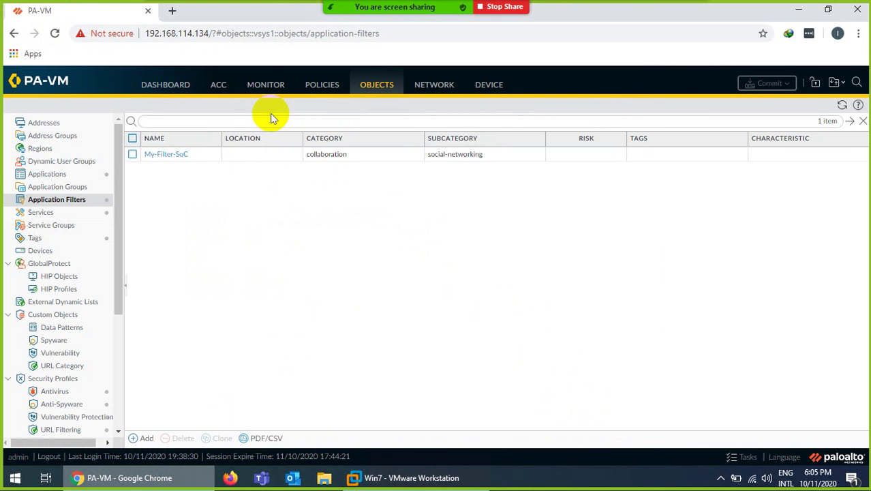
pyautogui.click(264, 89)
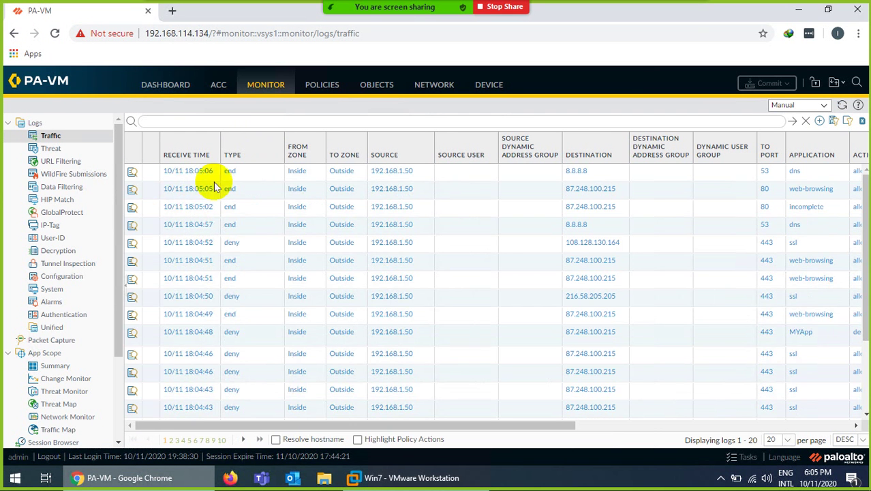
pyautogui.moveTo(388, 424); pyautogui.dragTo(571, 417)
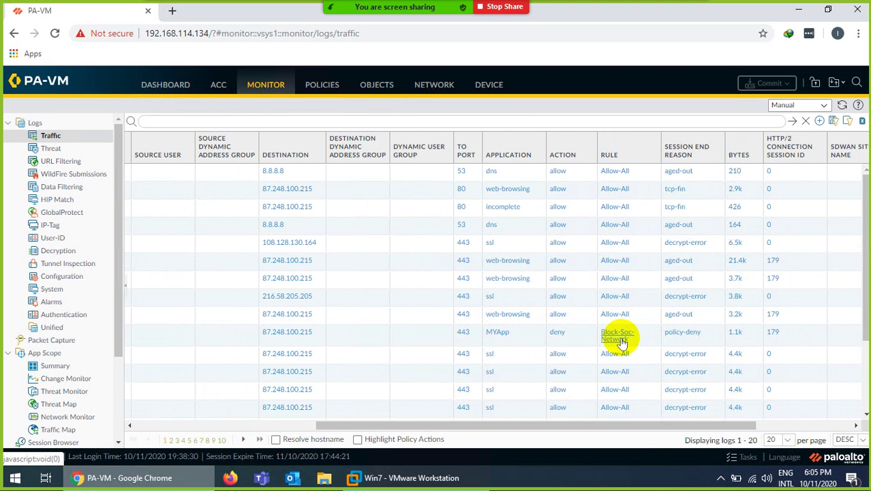
pyautogui.click(381, 477)
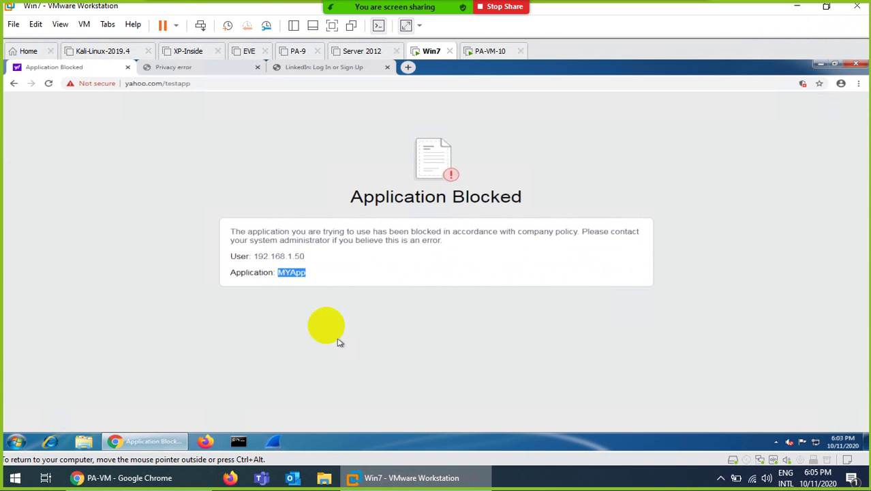
# Step: Trim the testapp path from the address and load yahoo.com
pyautogui.click(211, 83)
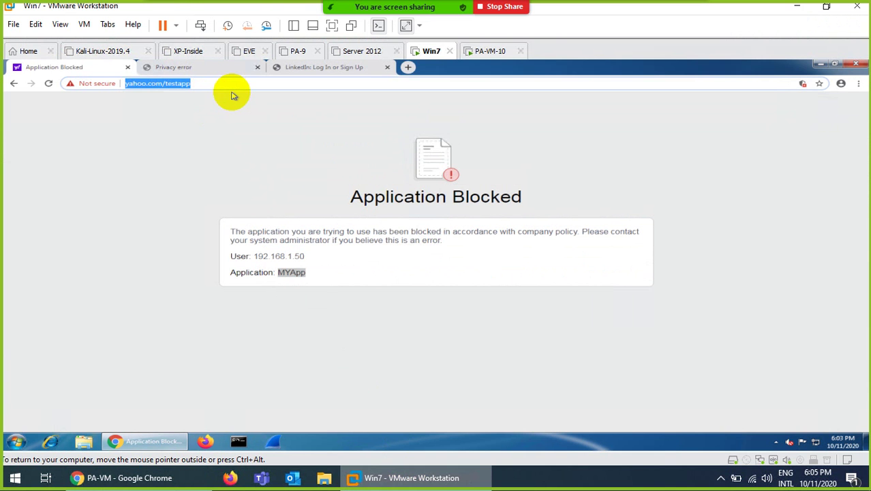
pyautogui.press('End')
pyautogui.press('BackSpace')
pyautogui.press('BackSpace')
pyautogui.press('BackSpace')
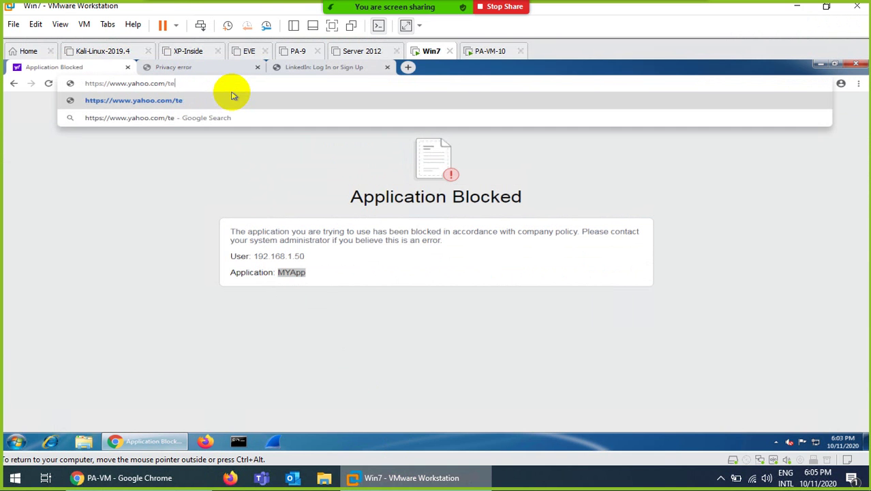
pyautogui.press('BackSpace')
pyautogui.press('BackSpace')
pyautogui.press('Return')
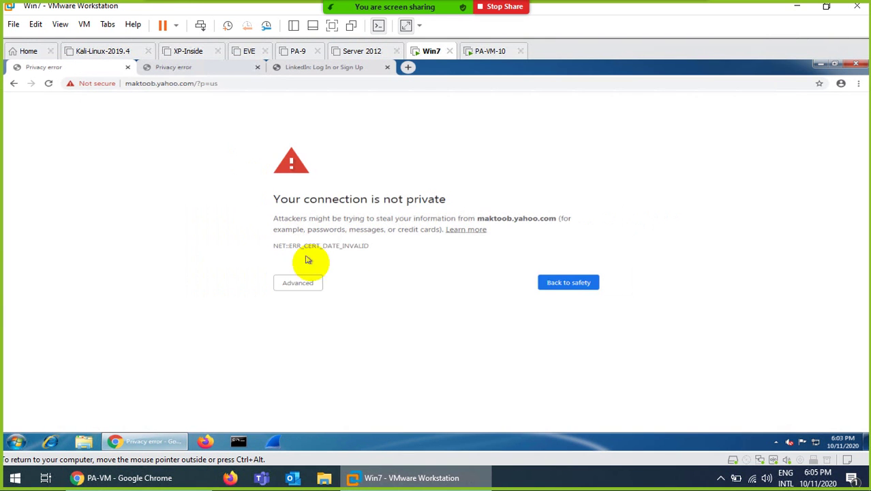
# Step: Proceed past the maktoob.yahoo.com and guce.yahoo.com certificate warnings to the Yahoo page
pyautogui.click(315, 287)
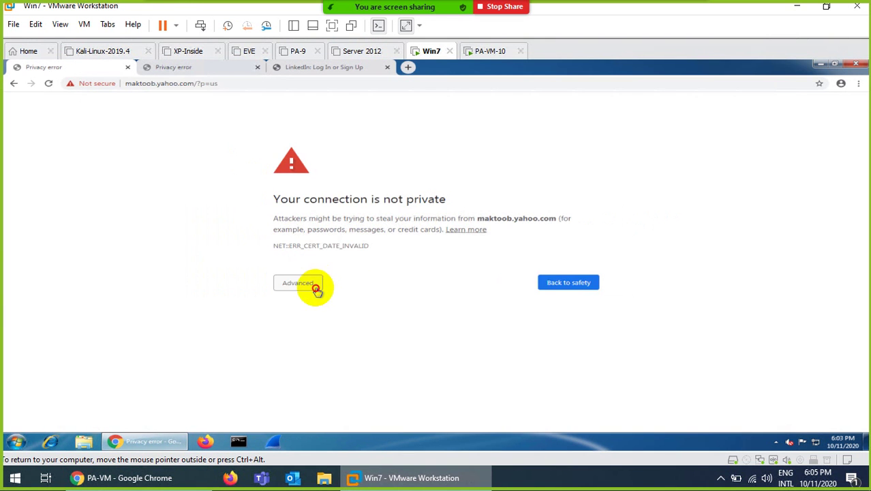
pyautogui.click(338, 354)
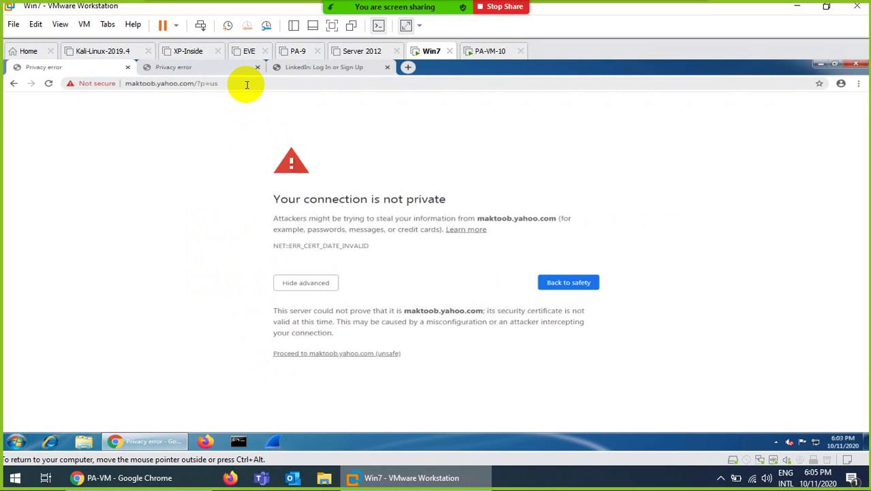
pyautogui.moveTo(230, 84); pyautogui.dragTo(90, 82)
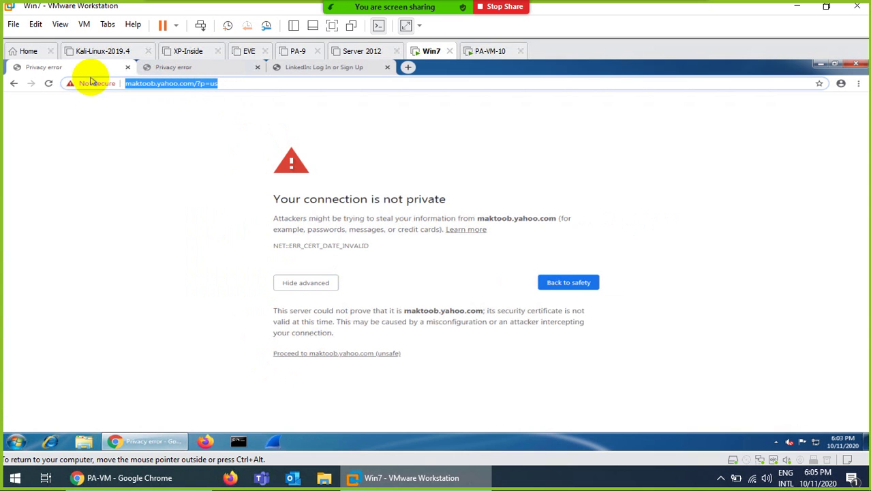
pyautogui.click(302, 353)
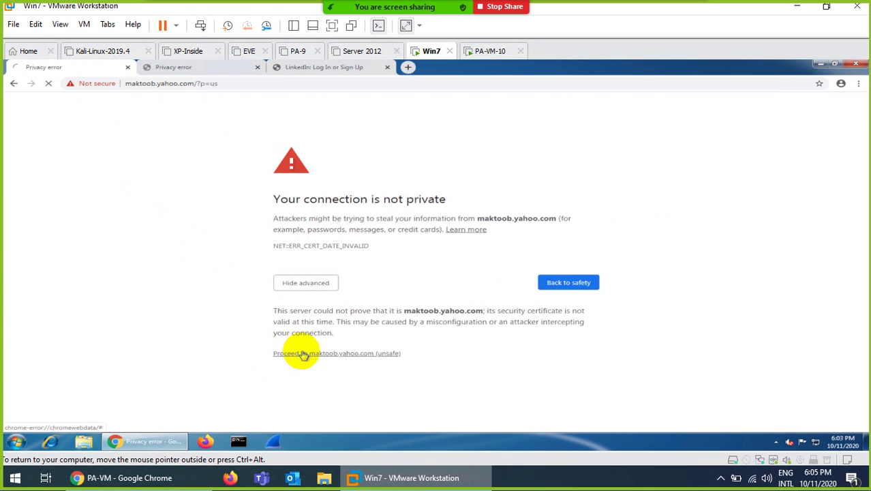
pyautogui.click(305, 283)
pyautogui.click(310, 354)
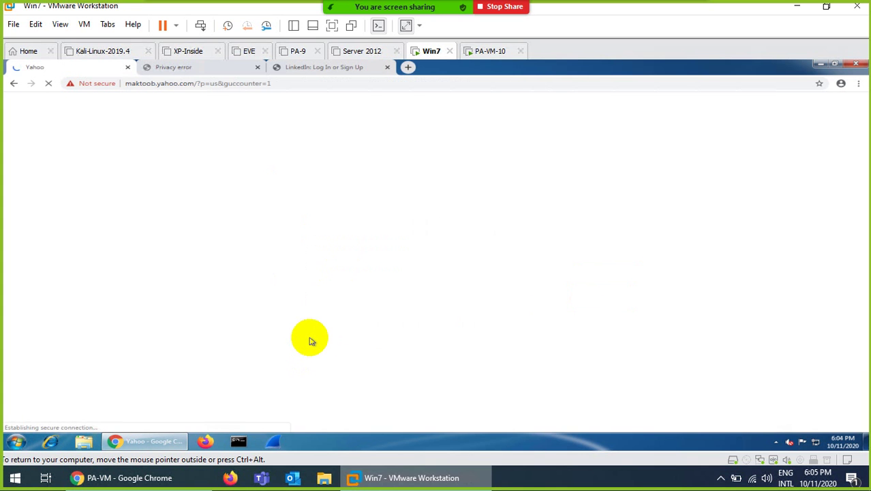
pyautogui.click(303, 84)
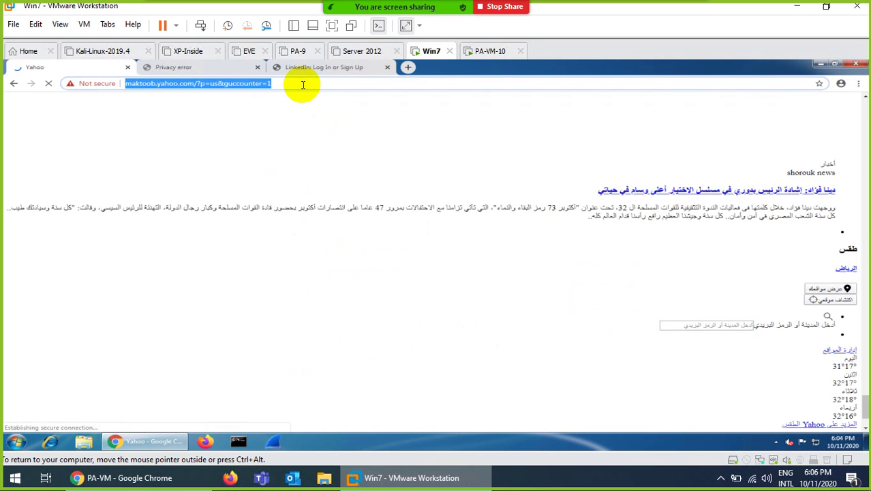
# Step: Append /testapp to the maktoob.yahoo.com address and load it
pyautogui.click(302, 84)
pyautogui.write('//')
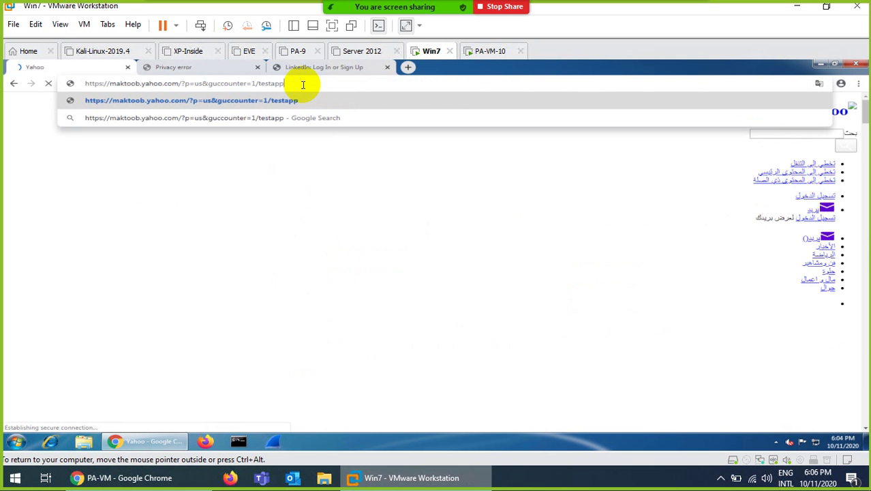
pyautogui.write('testapp')
pyautogui.press('Return')
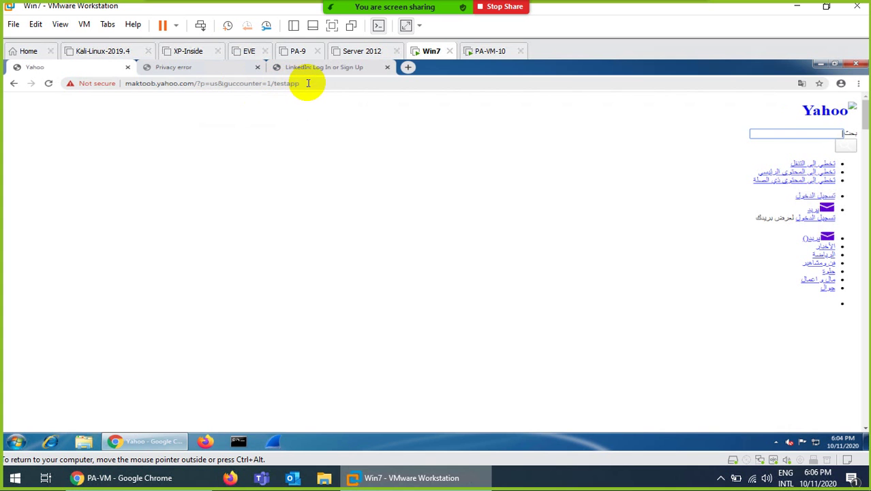
# Step: Reload maktoob.yahoo.com/testapp, highlight the blocked MYApp name, and bring the traffic log forward
pyautogui.moveTo(308, 83); pyautogui.dragTo(220, 90)
pyautogui.press('Right')
pyautogui.press('BackSpace')
pyautogui.press('BackSpace')
pyautogui.press('BackSpace')
pyautogui.press('BackSpace')
pyautogui.press('BackSpace')
pyautogui.press('BackSpace')
pyautogui.press('BackSpace')
pyautogui.press('BackSpace')
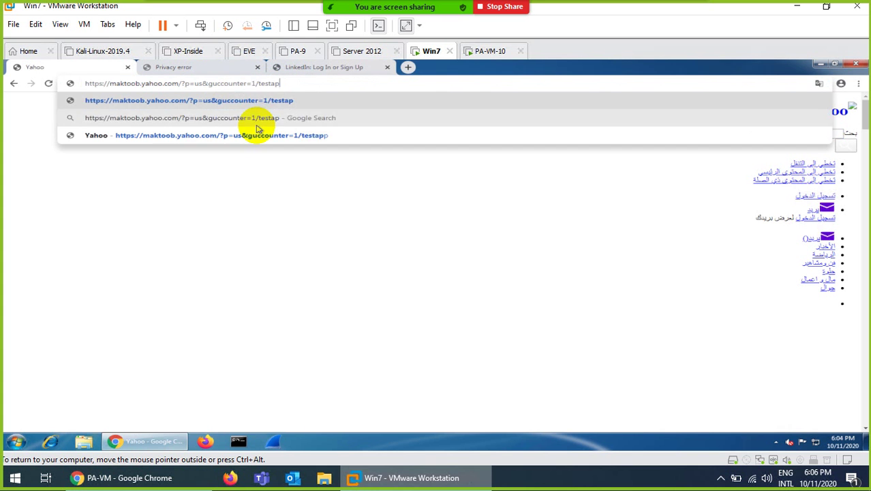
pyautogui.press('BackSpace')
pyautogui.press('BackSpace')
pyautogui.press('BackSpace')
pyautogui.press('BackSpace')
pyautogui.press('BackSpace')
pyautogui.press('BackSpace')
pyautogui.press('BackSpace')
pyautogui.press('BackSpace')
pyautogui.press('BackSpace')
pyautogui.press('BackSpace')
pyautogui.press('BackSpace')
pyautogui.press('BackSpace')
pyautogui.press('BackSpace')
pyautogui.press('BackSpace')
pyautogui.press('BackSpace')
pyautogui.press('BackSpace')
pyautogui.press('BackSpace')
pyautogui.press('BackSpace')
pyautogui.press('BackSpace')
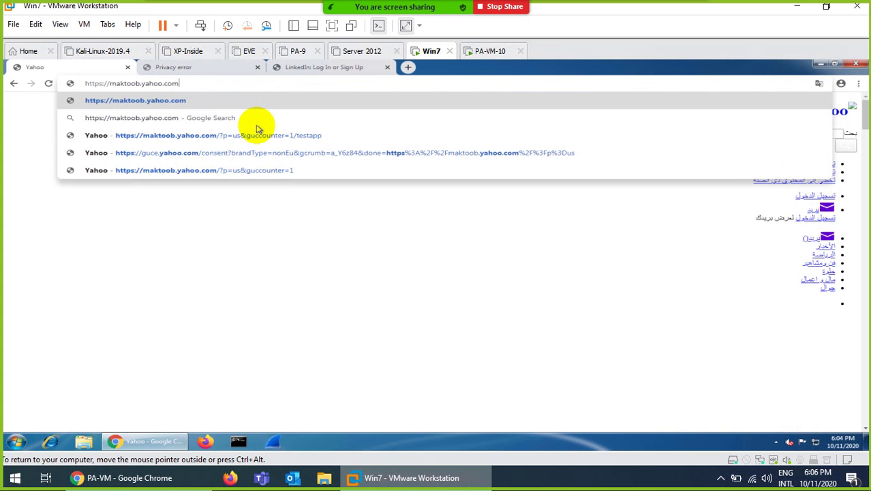
pyautogui.write('/testapp')
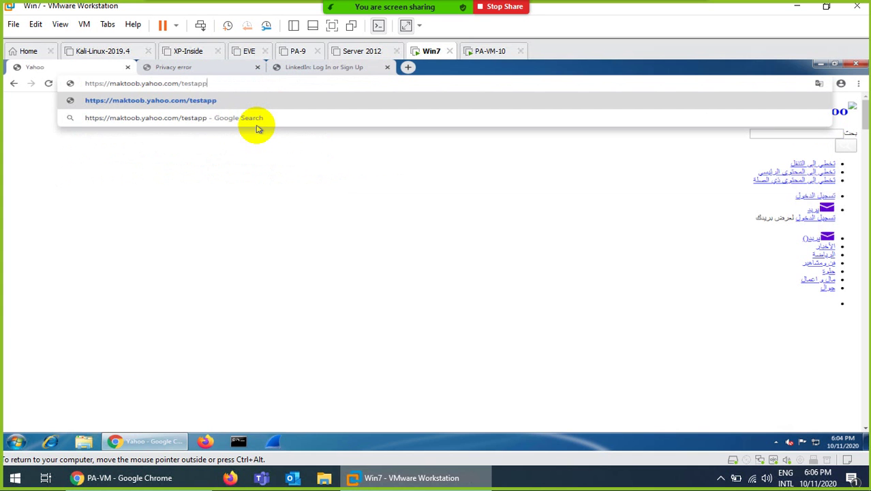
pyautogui.press('Return')
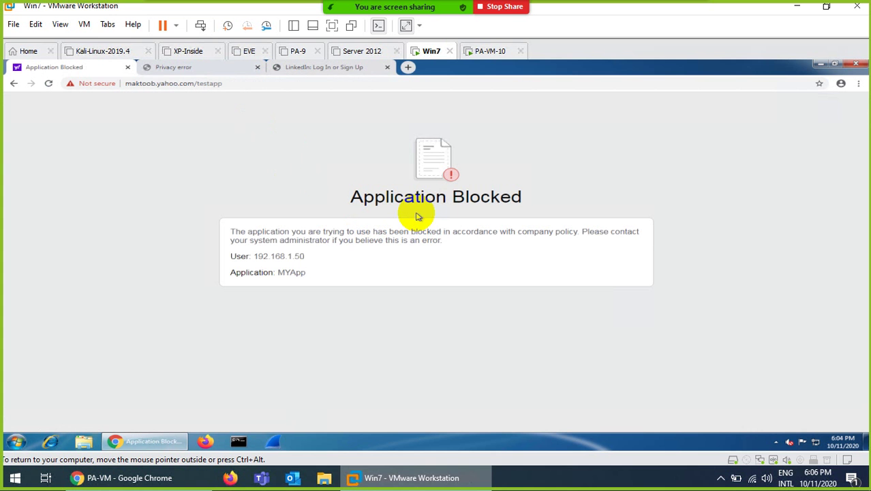
pyautogui.doubleClick(292, 278)
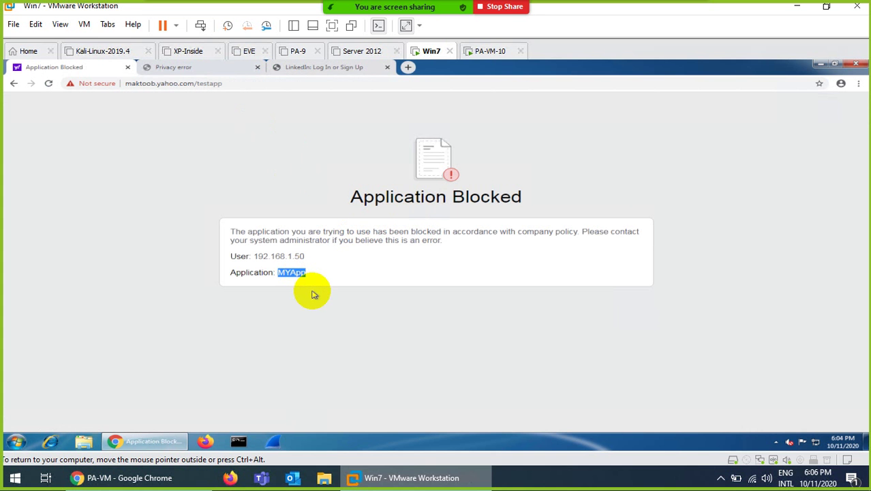
pyautogui.click(126, 485)
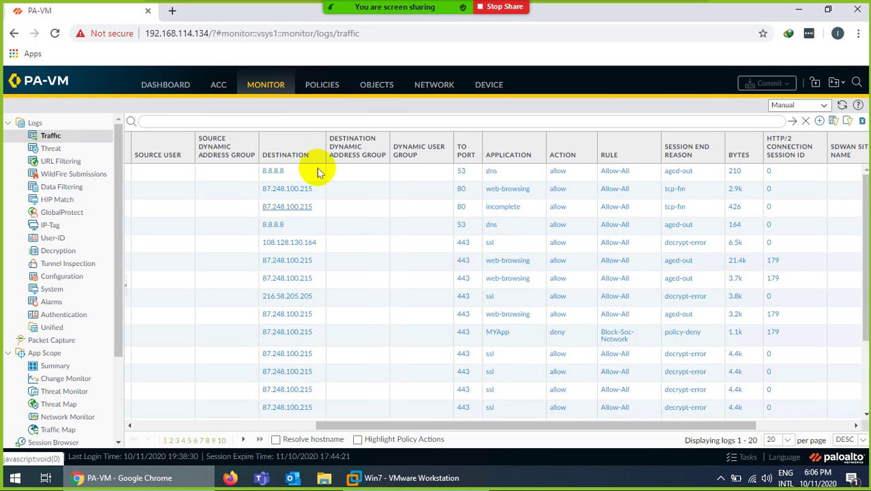
# Step: Open the MYApp custom application from Objects > Applications for editing
pyautogui.click(376, 91)
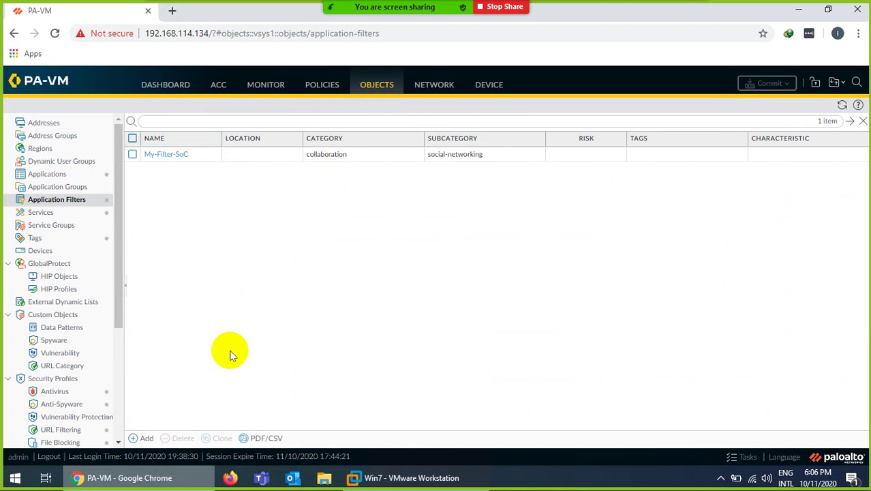
pyautogui.click(51, 175)
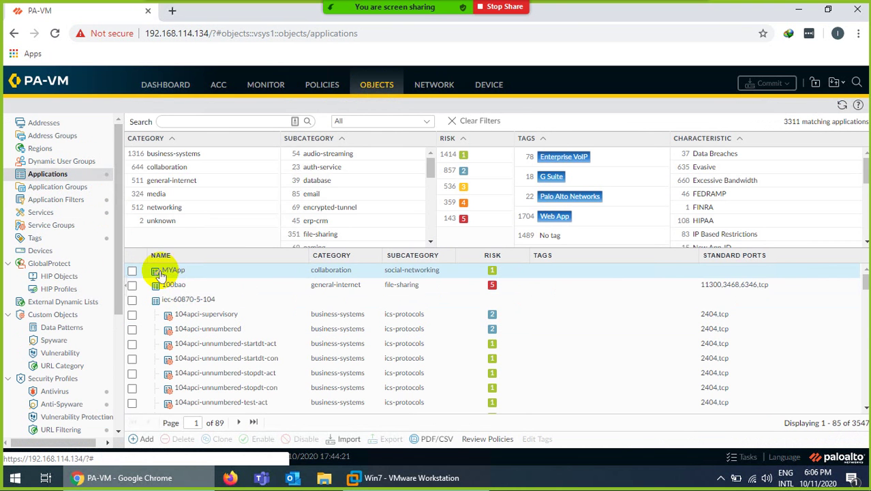
pyautogui.click(172, 270)
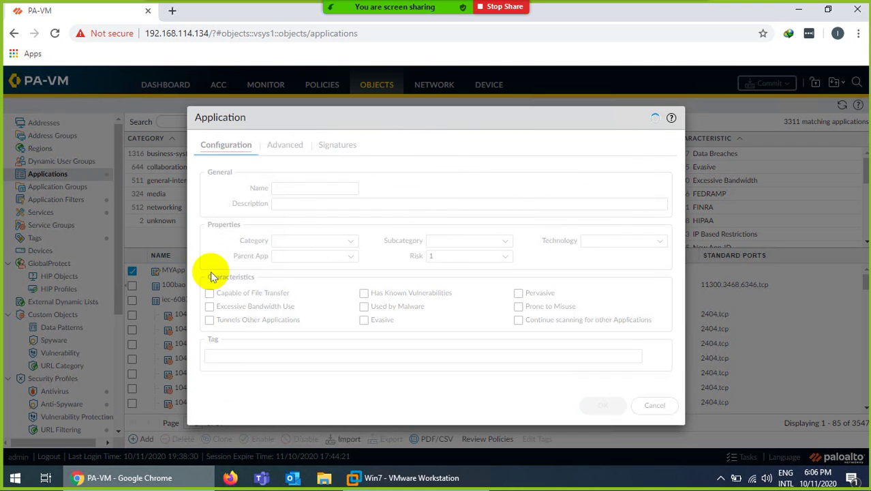
# Step: Recategorize MYApp as business-systems / software-development, save it, and start a commit
pyautogui.click(349, 241)
pyautogui.click(318, 258)
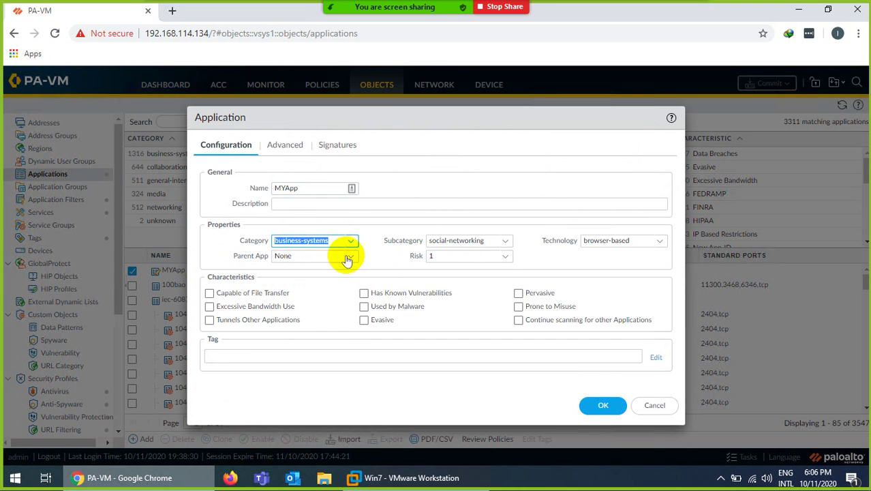
pyautogui.click(503, 242)
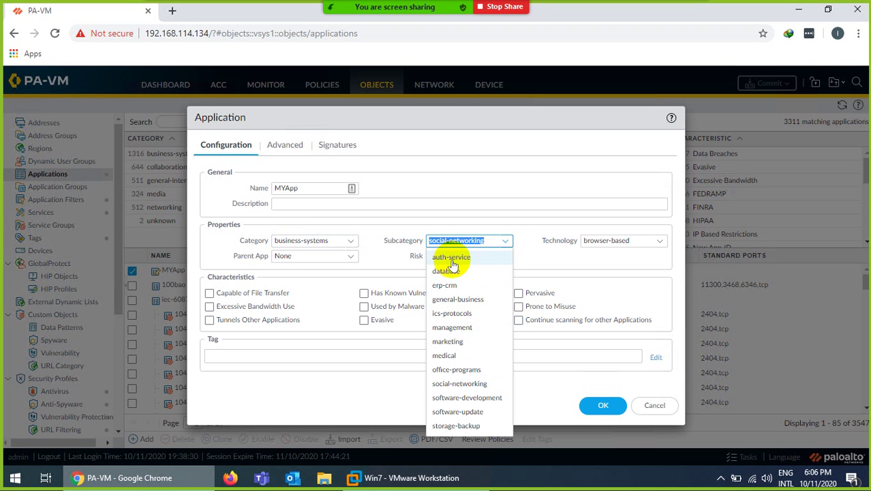
pyautogui.click(466, 396)
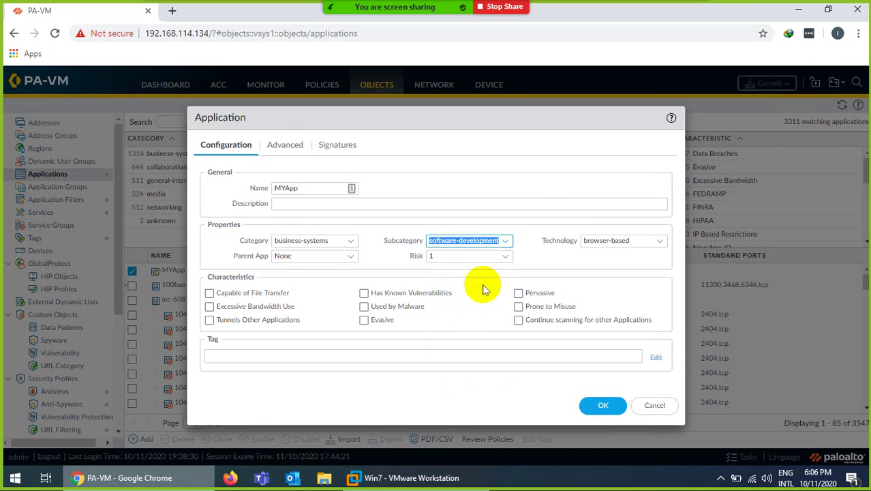
pyautogui.click(594, 404)
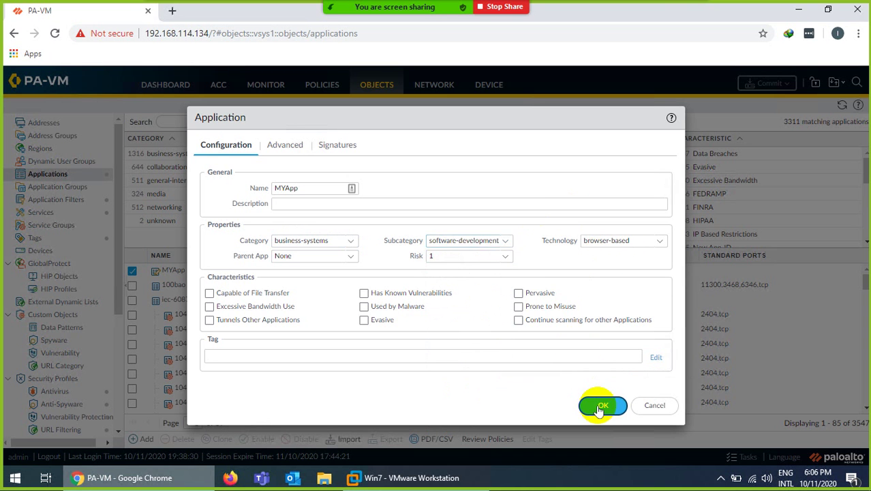
pyautogui.click(768, 83)
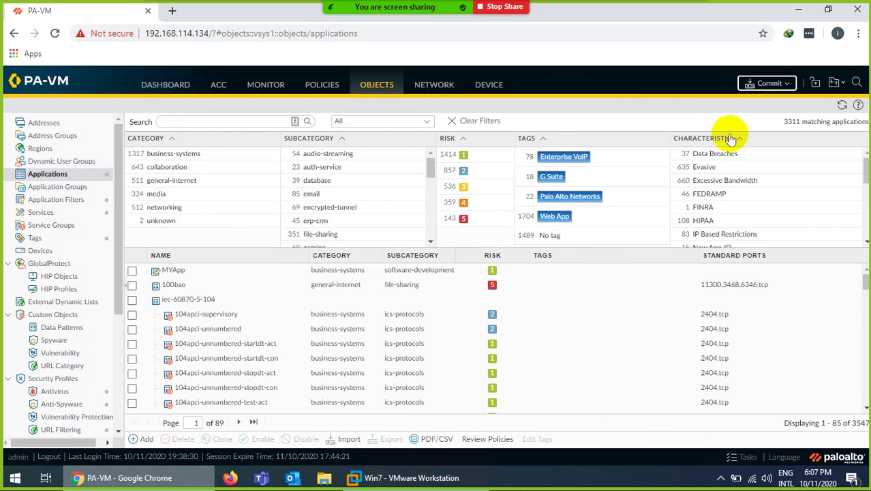
# Step: Confirm the commit, filter applications to collaboration, and bring the Win7 VM forward
pyautogui.click(546, 409)
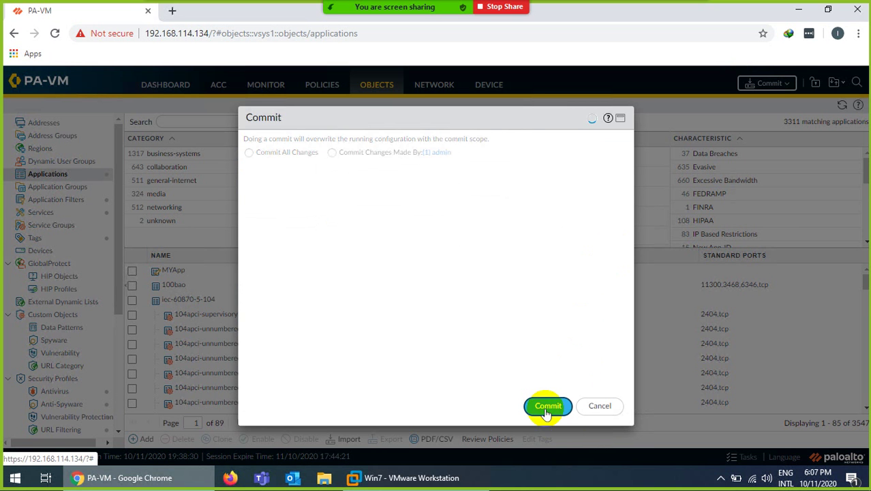
pyautogui.moveTo(328, 116); pyautogui.dragTo(572, 128)
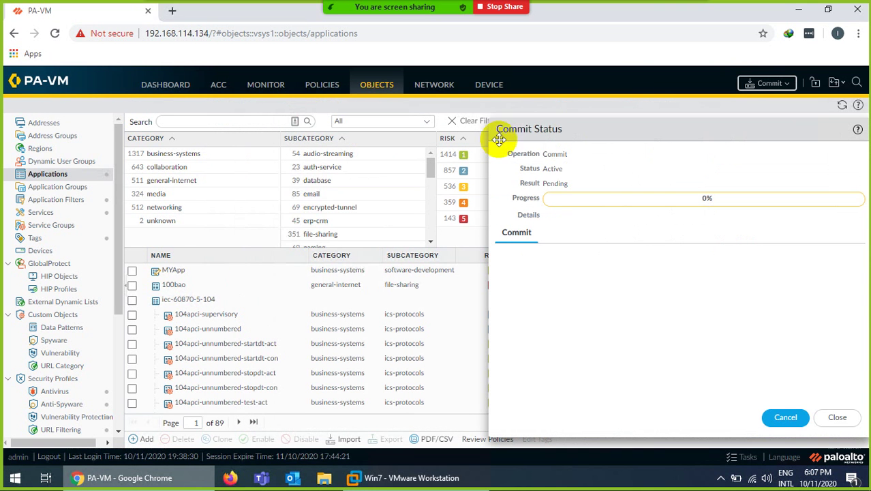
pyautogui.click(166, 167)
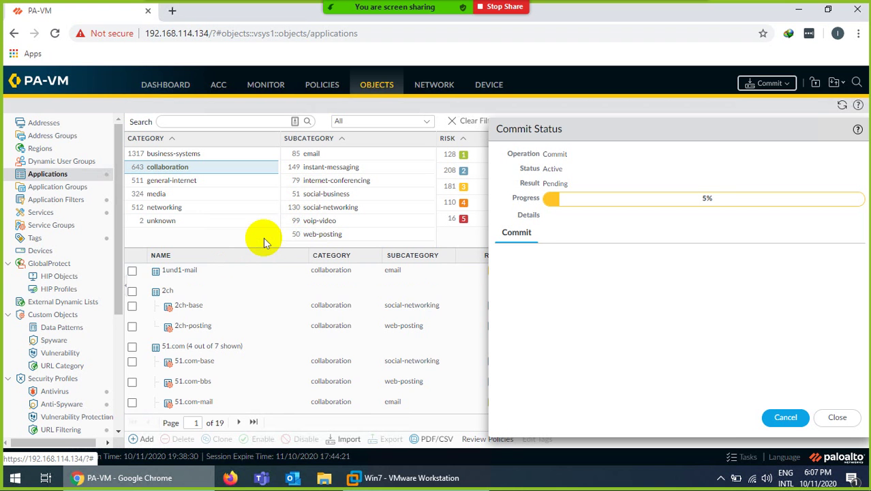
pyautogui.click(408, 478)
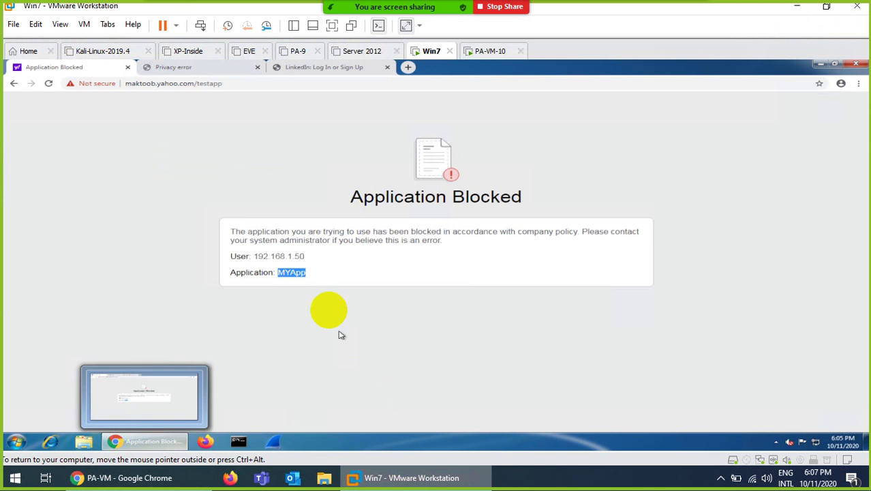
# Step: Check that the MYApp commit succeeds, then return to the Win7 VM's blocked page
pyautogui.click(402, 479)
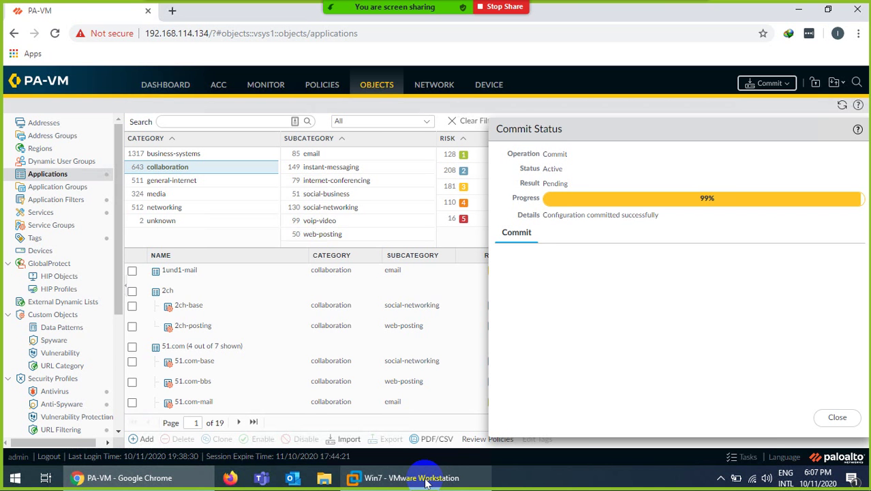
pyautogui.click(425, 478)
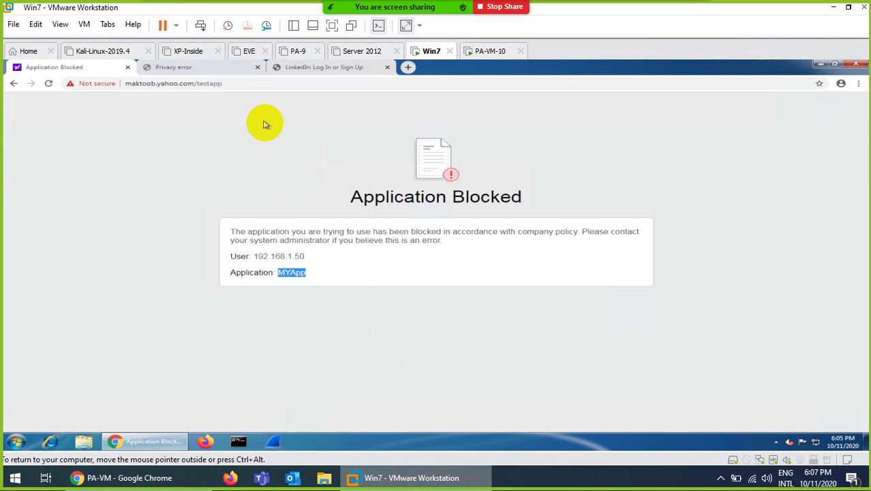
# Step: Reload maktoob.yahoo.com/testapp past the certificate warning, then return to the APP-ID.pdf guide
pyautogui.click(262, 87)
pyautogui.press('Return')
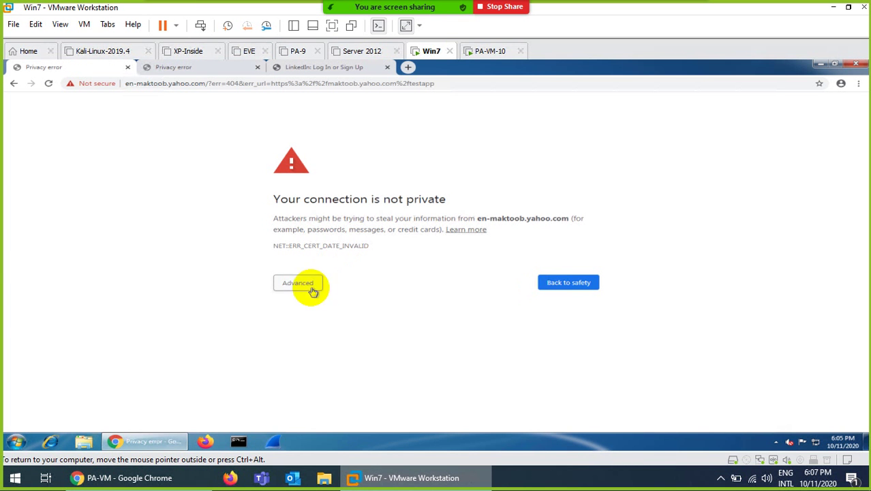
pyautogui.click(310, 285)
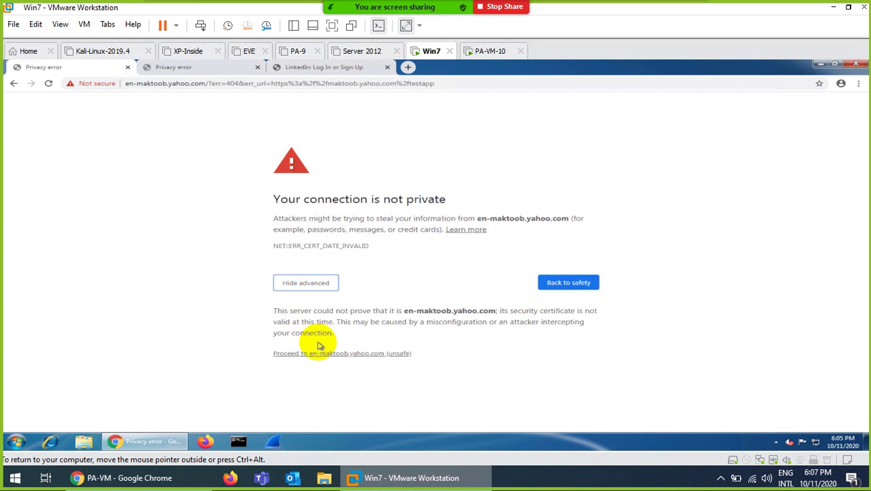
pyautogui.click(317, 354)
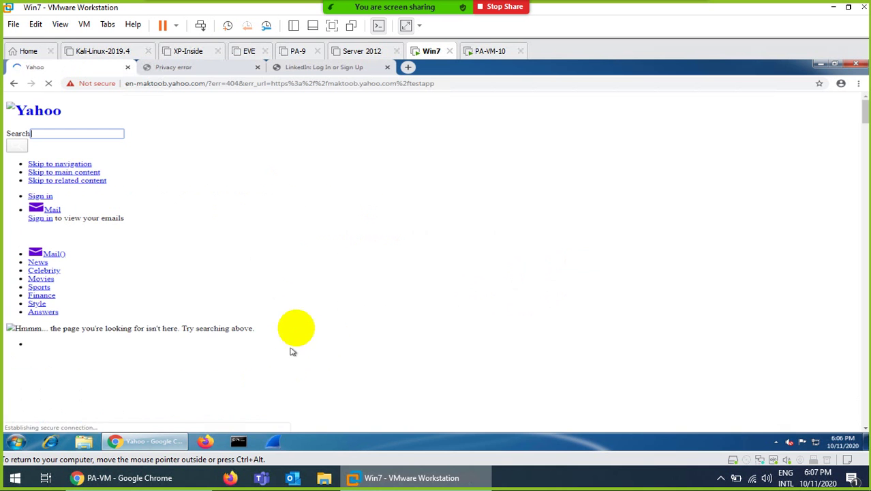
pyautogui.click(161, 479)
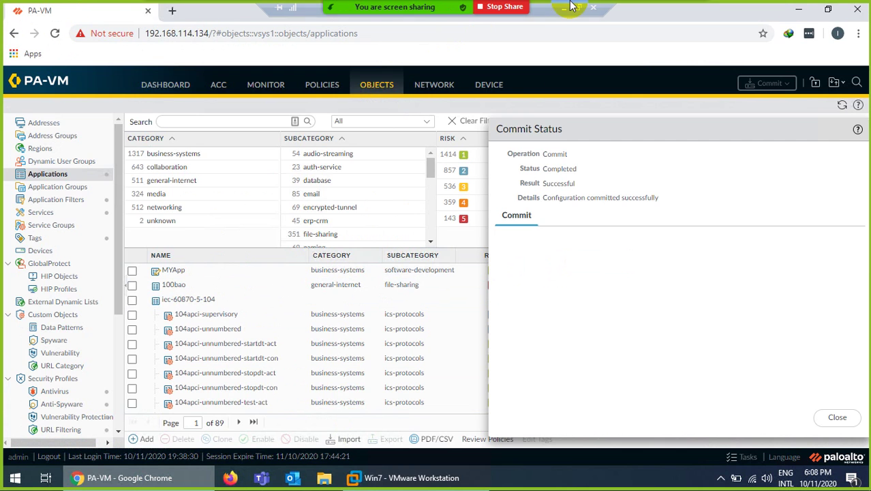
pyautogui.click(571, 7)
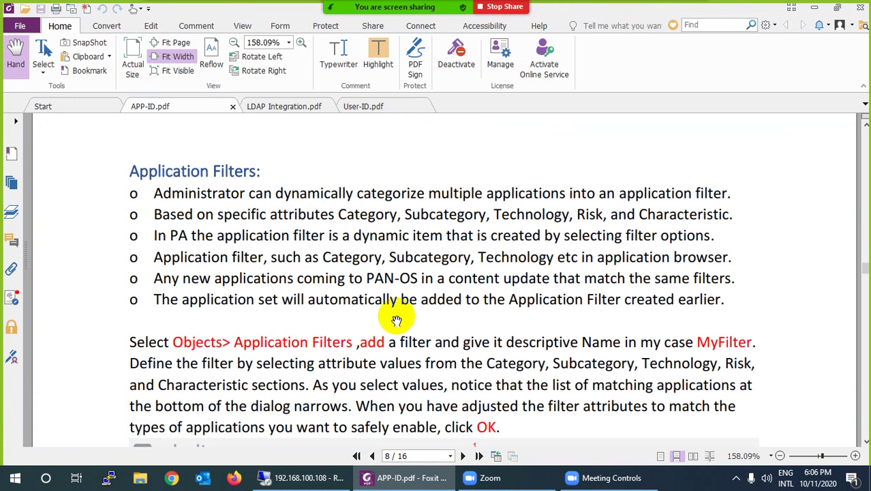
# Step: Scroll APP-ID.pdf to page 9's Application Blocked section and show hidden tray icons
pyautogui.scroll(-6, 396, 320)
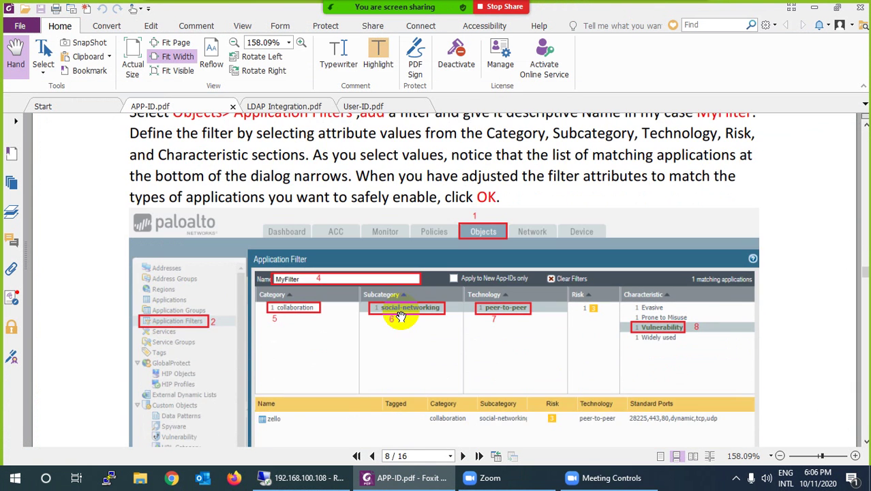
pyautogui.scroll(-1, 401, 317)
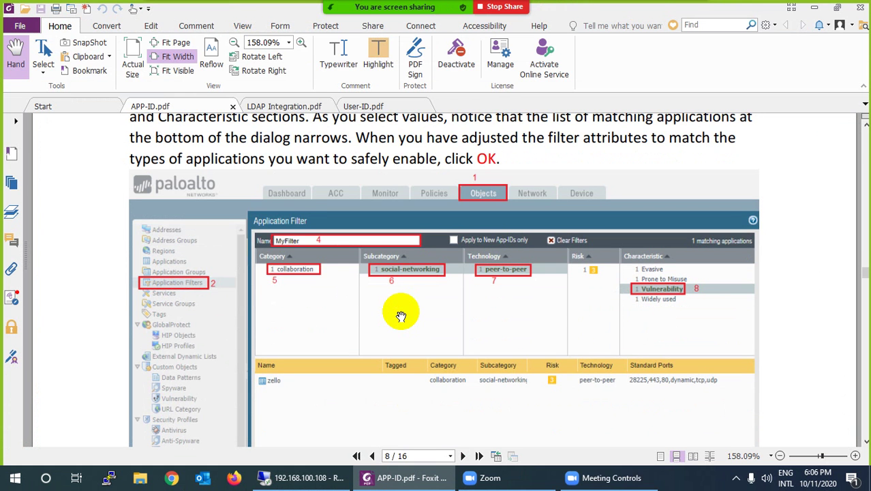
pyautogui.scroll(-10, 401, 317)
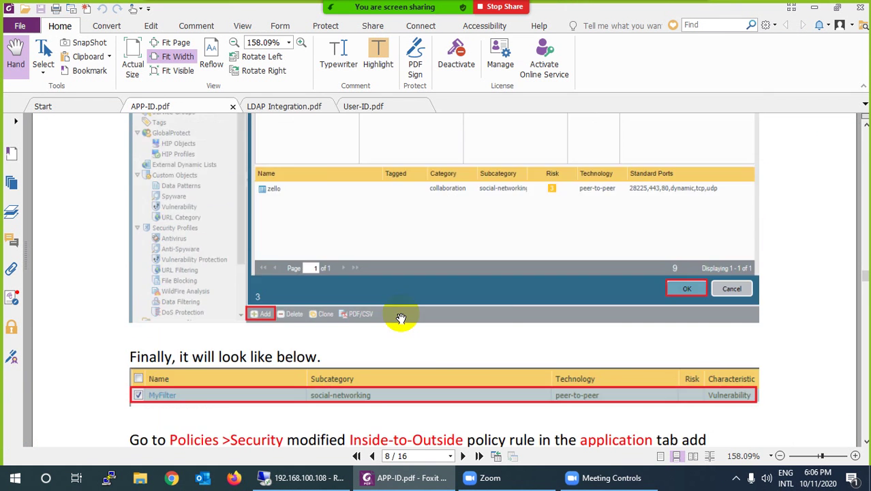
pyautogui.scroll(-20, 401, 317)
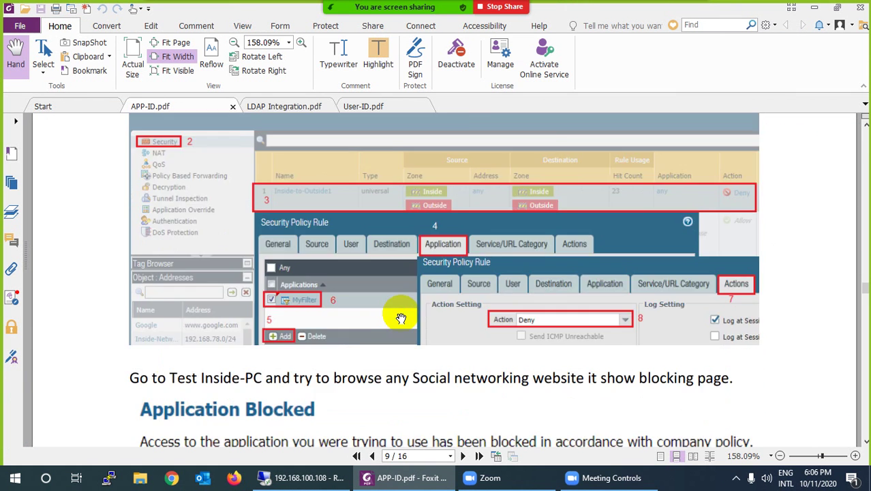
pyautogui.scroll(-2, 400, 317)
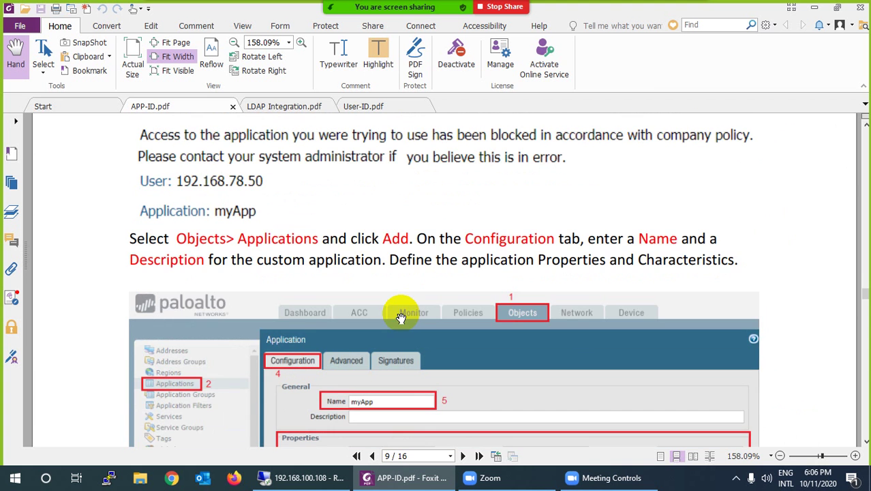
pyautogui.scroll(-4, 401, 318)
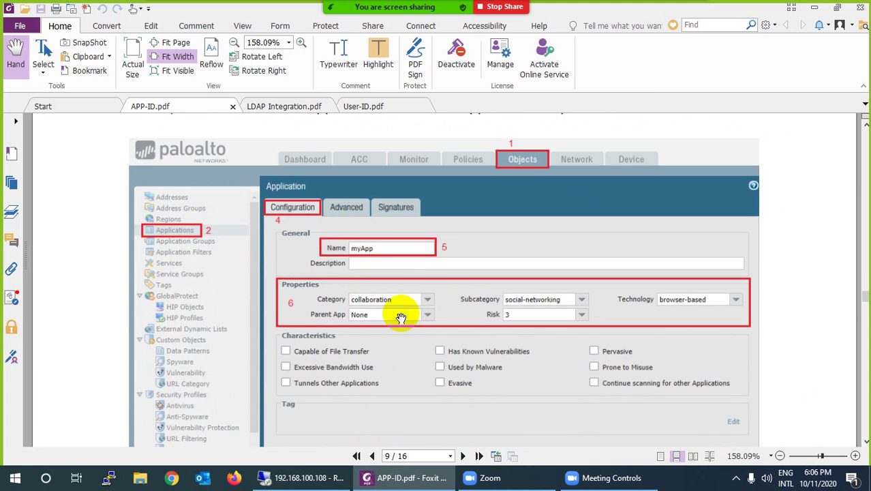
pyautogui.scroll(-13, 400, 318)
pyautogui.scroll(5, 401, 314)
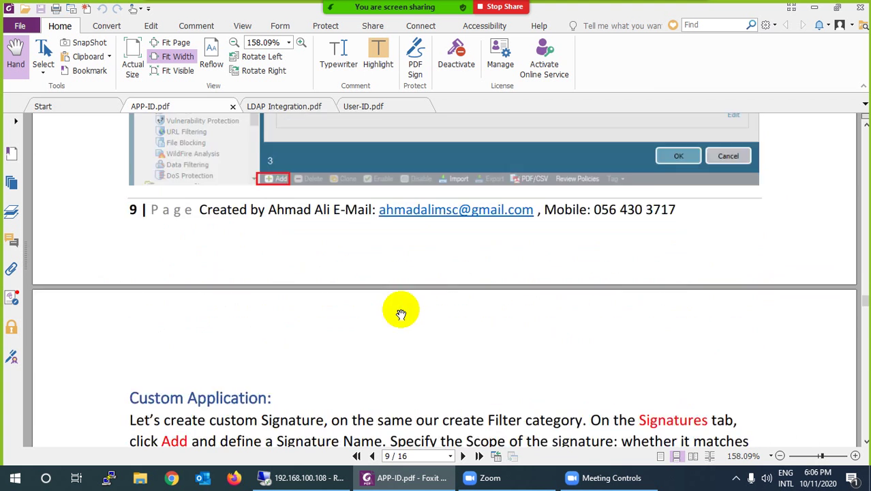
pyautogui.scroll(18, 401, 314)
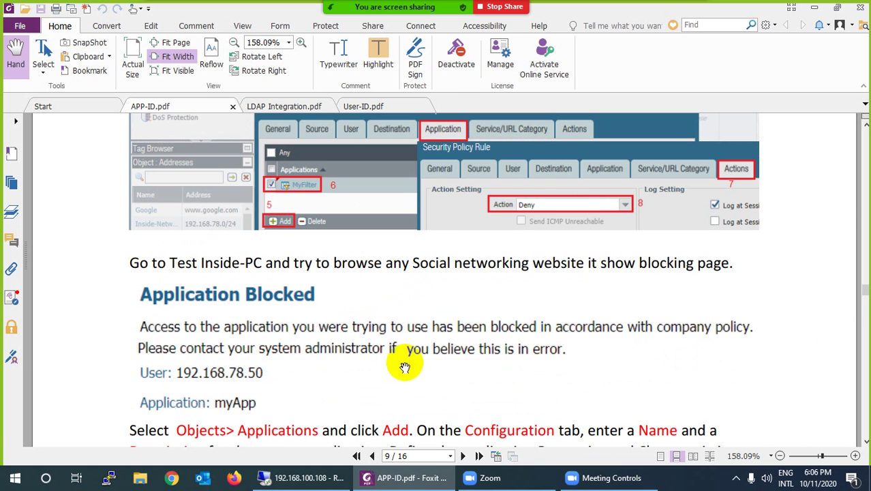
pyautogui.click(736, 477)
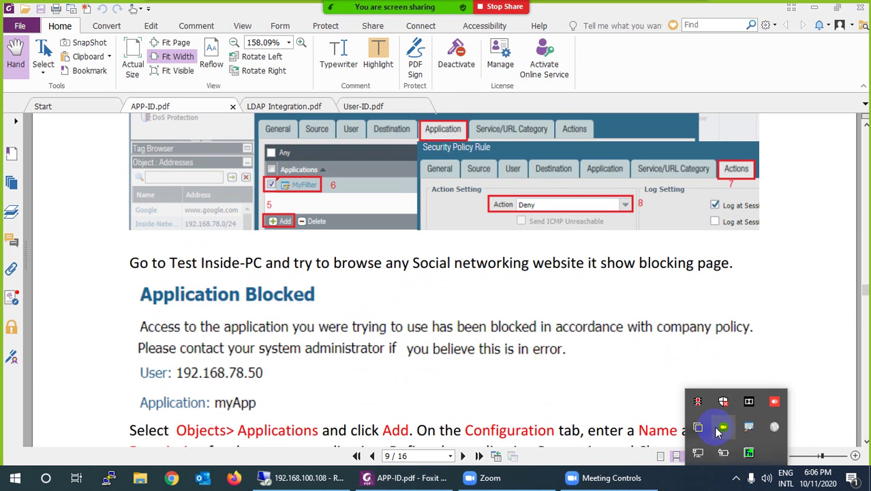